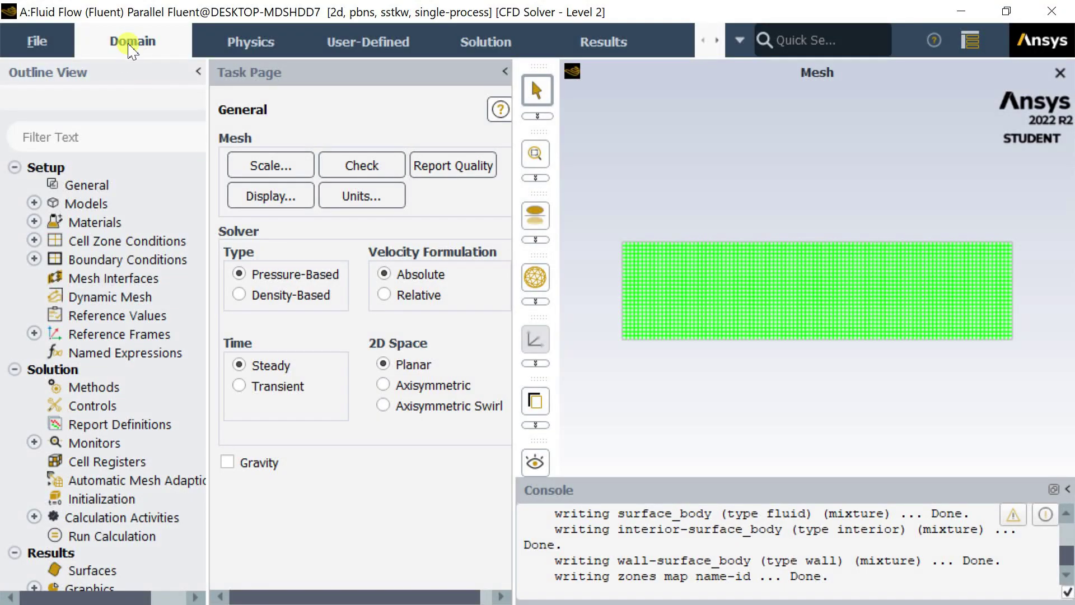
- Open Manual Mesh Adaption from the Domain ribbon and list the new cell register types
click(129, 48)
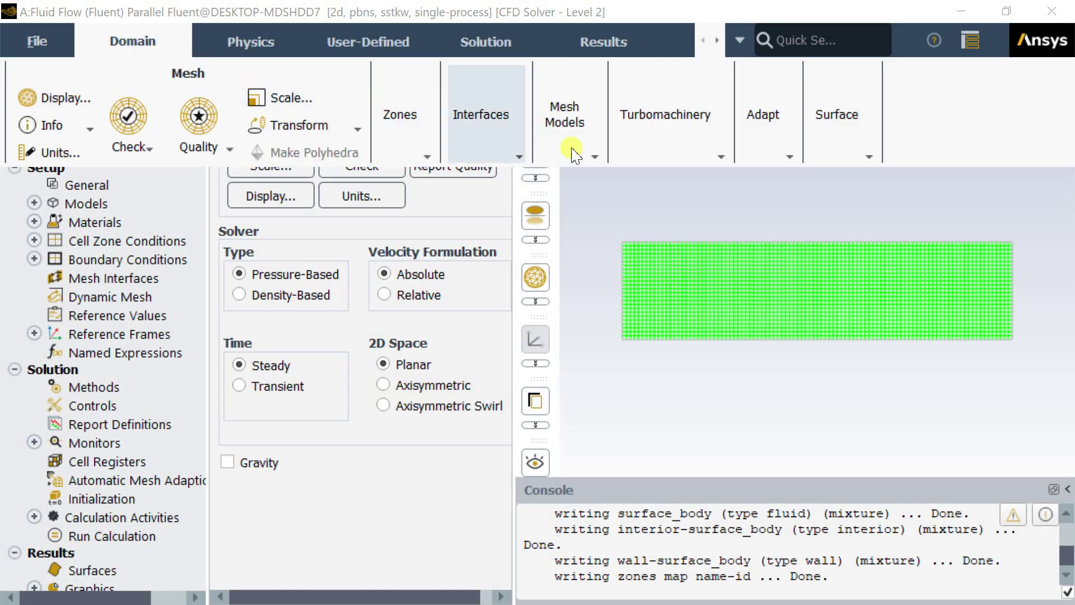
click(769, 152)
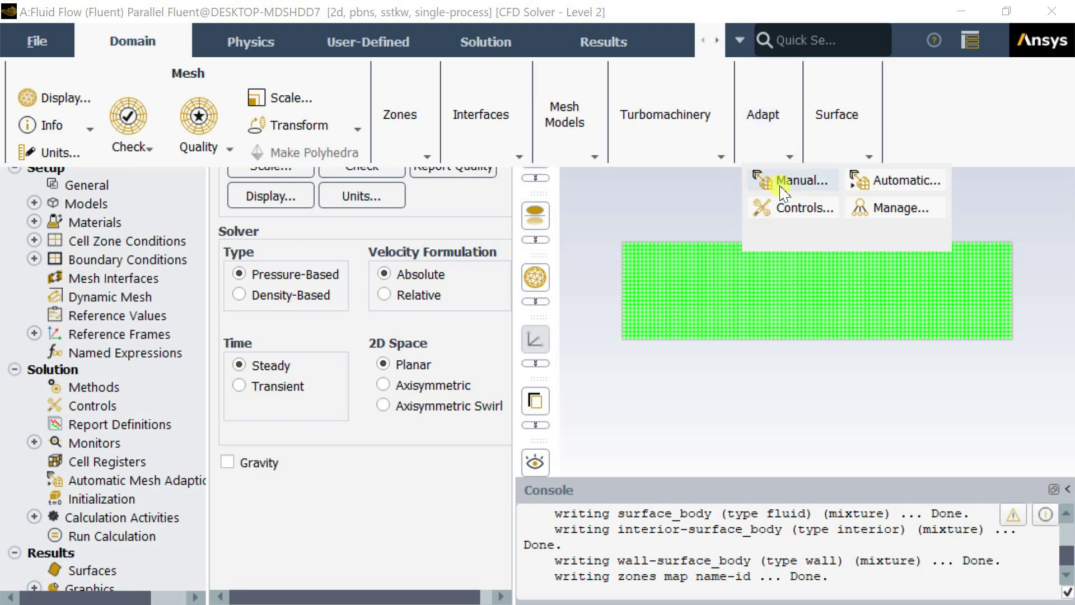
click(783, 190)
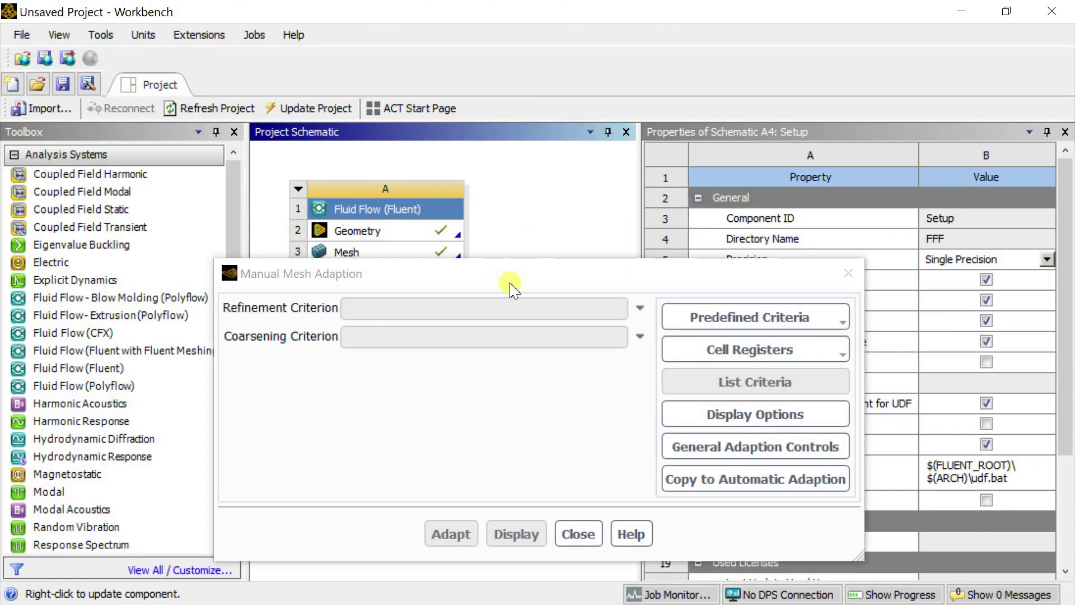
click(733, 352)
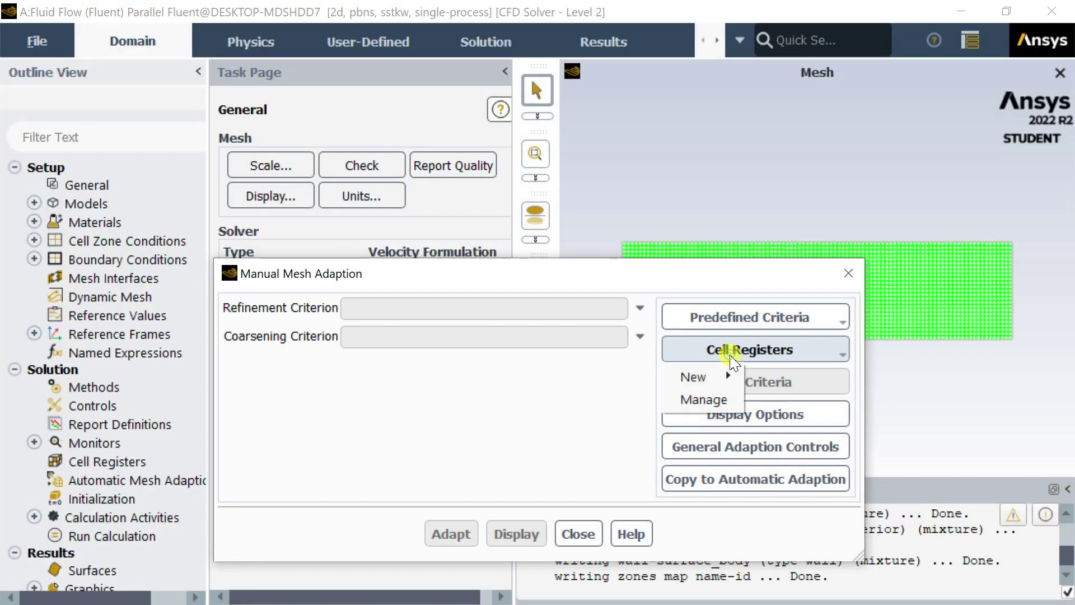
mouse_move(690, 376)
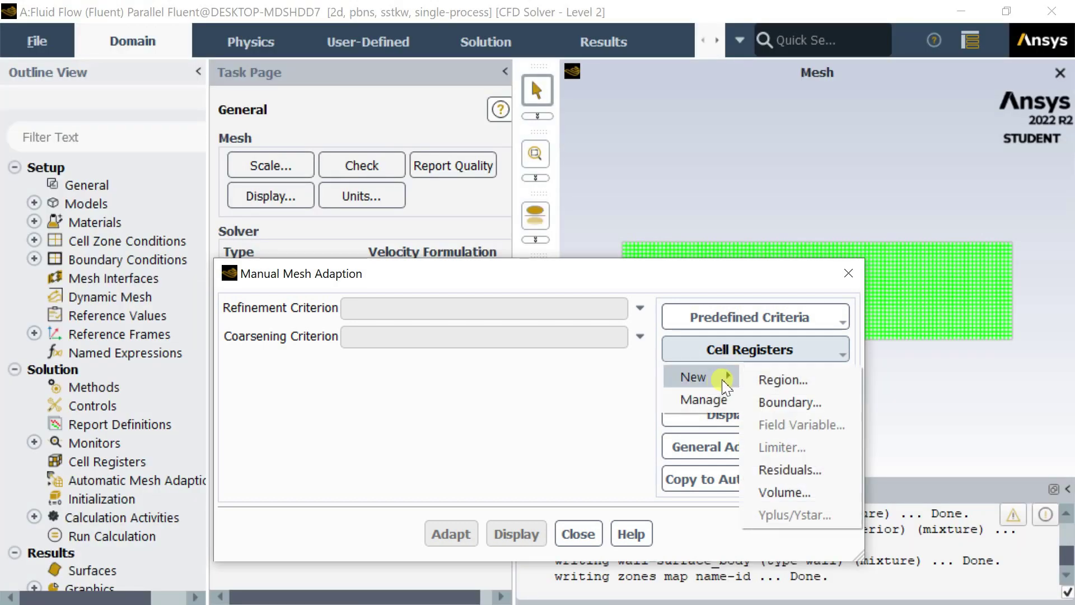
- Create region register region_0 with X 0–0.2 m and Y 0–0.025 m, and display its cells
click(778, 381)
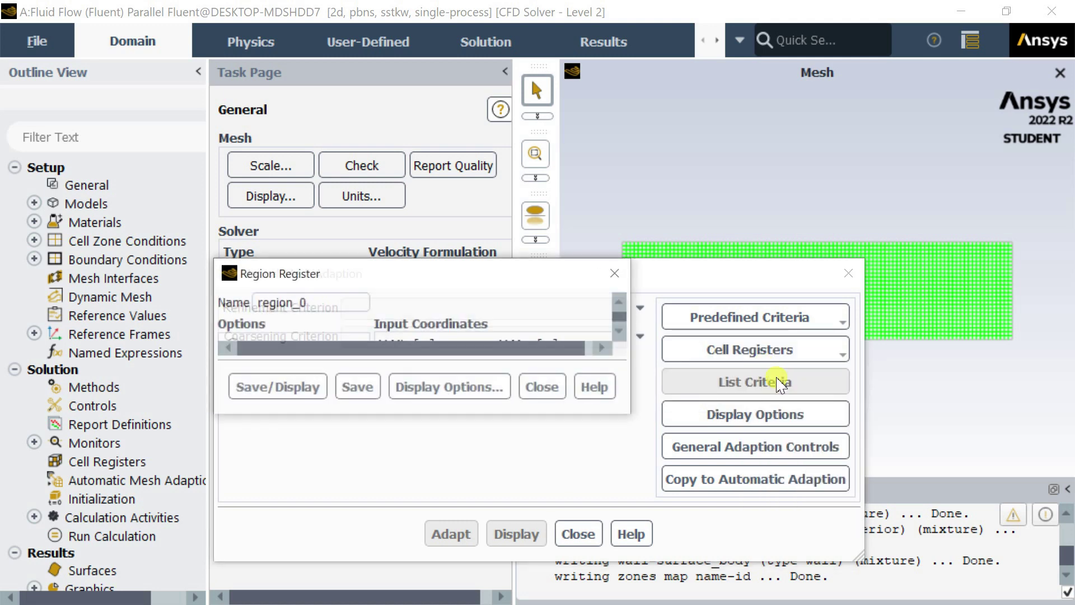
drag(486, 278, 337, 63)
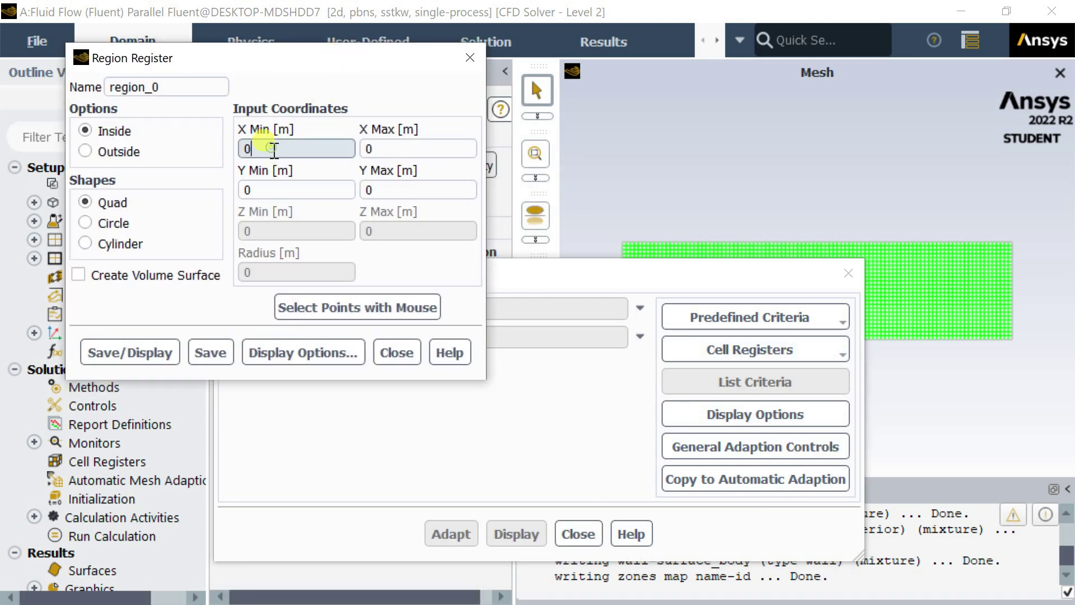
click(278, 189)
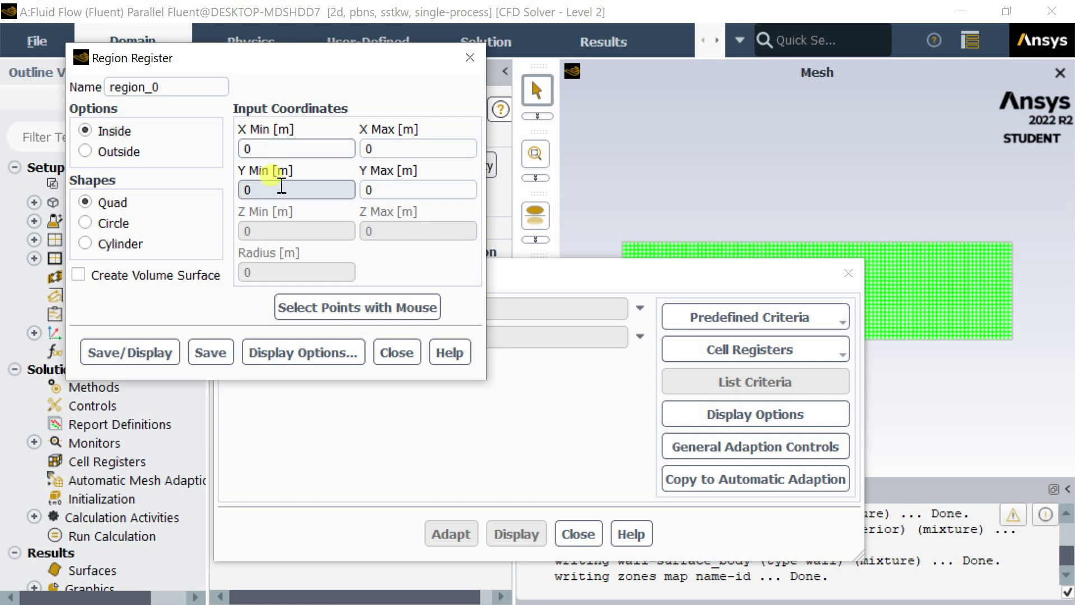
click(404, 150)
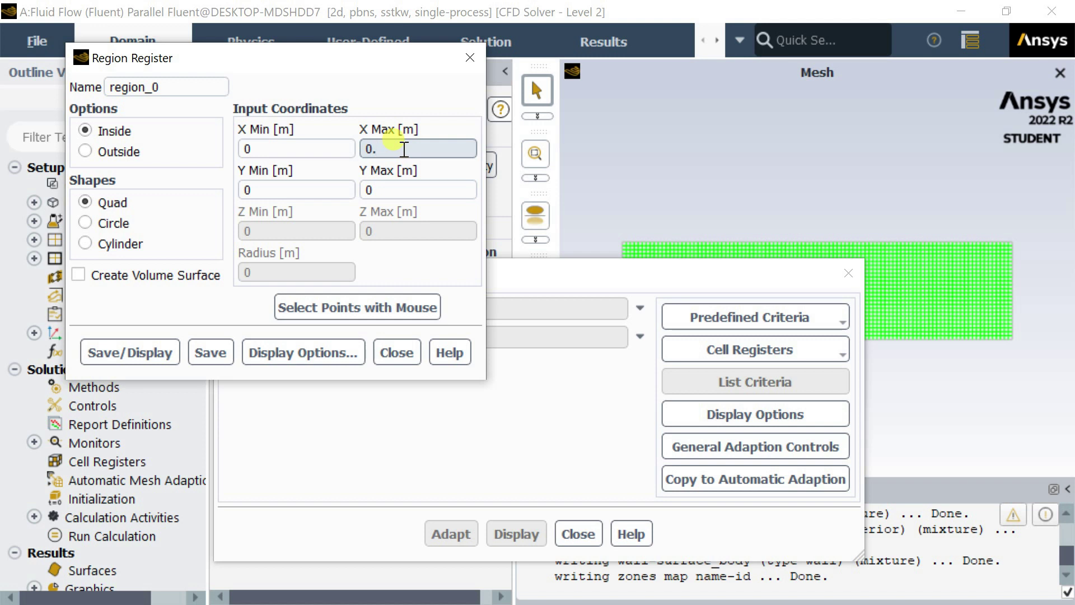
click(386, 193)
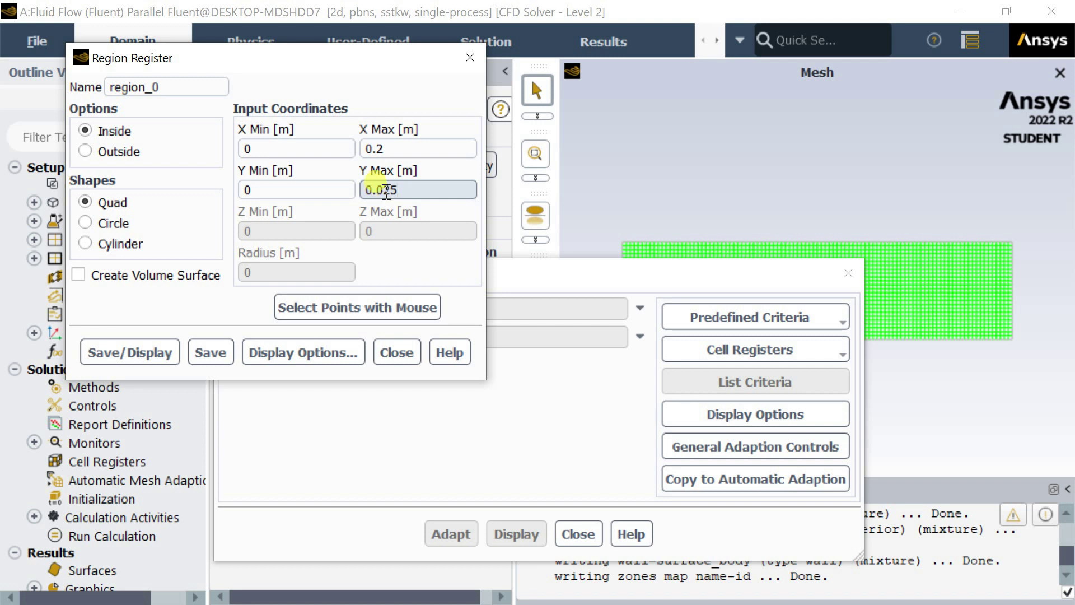
click(110, 355)
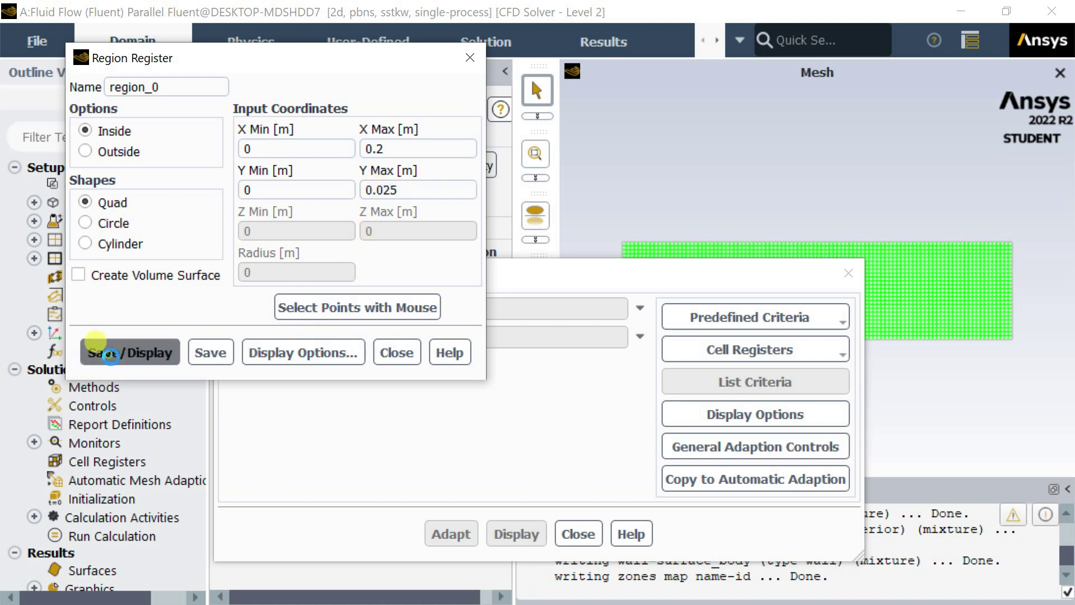
drag(679, 274, 476, 448)
click(396, 358)
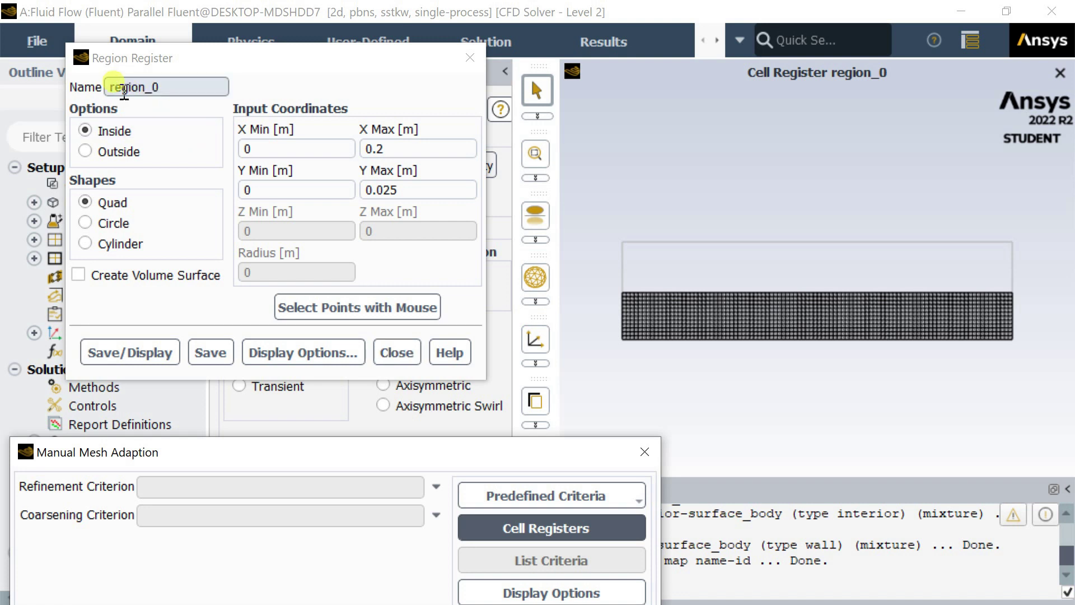
- Define region_1 with Y 0.025–0.035 m, save and display it, then close Region Register
double_click(175, 85)
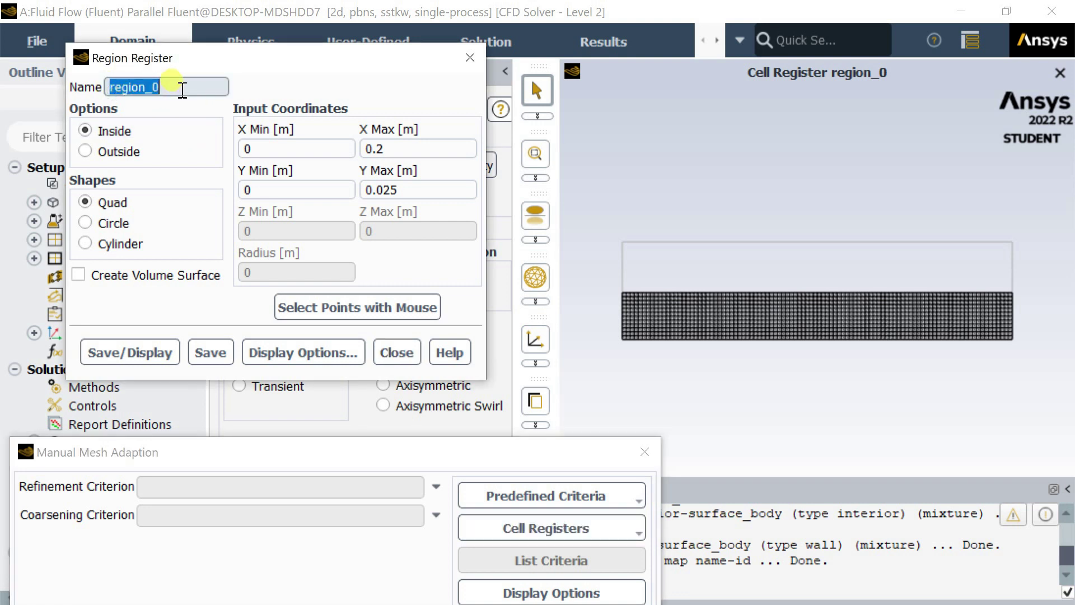
click(174, 94)
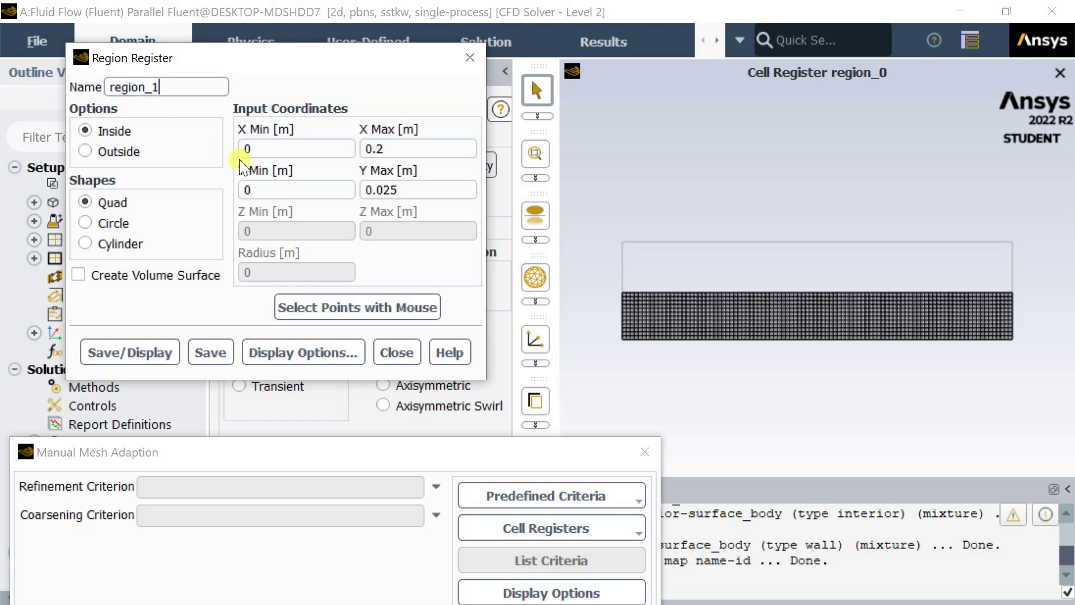
click(400, 190)
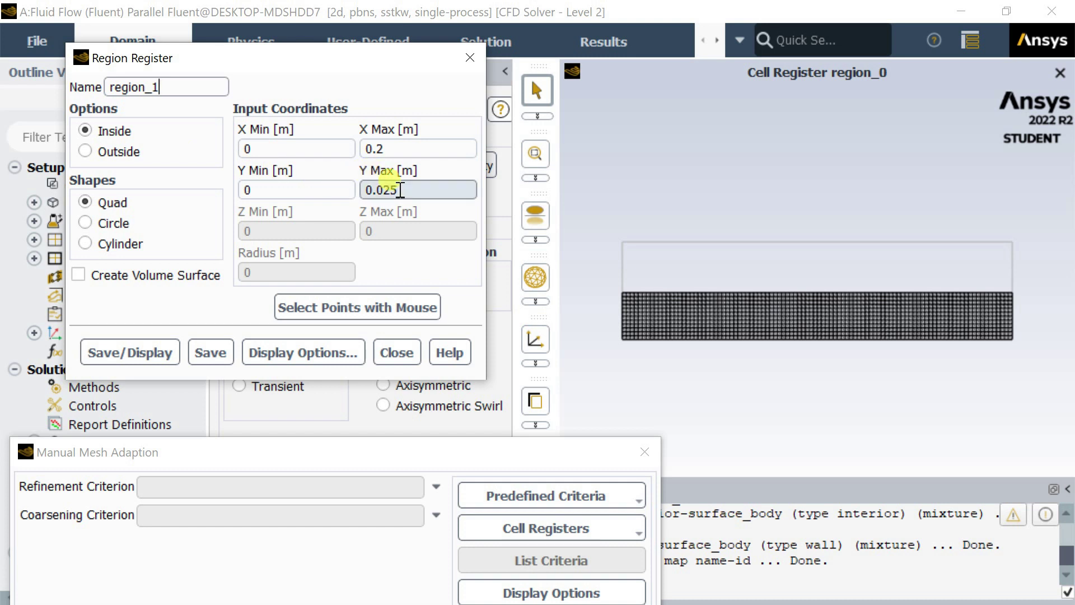
click(269, 186)
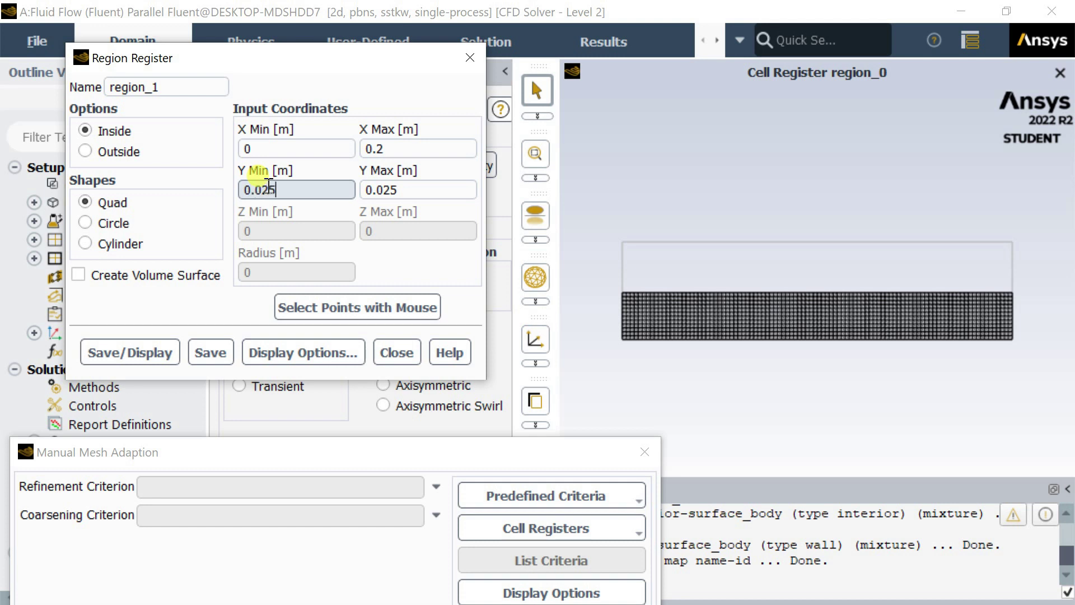
drag(405, 191, 385, 192)
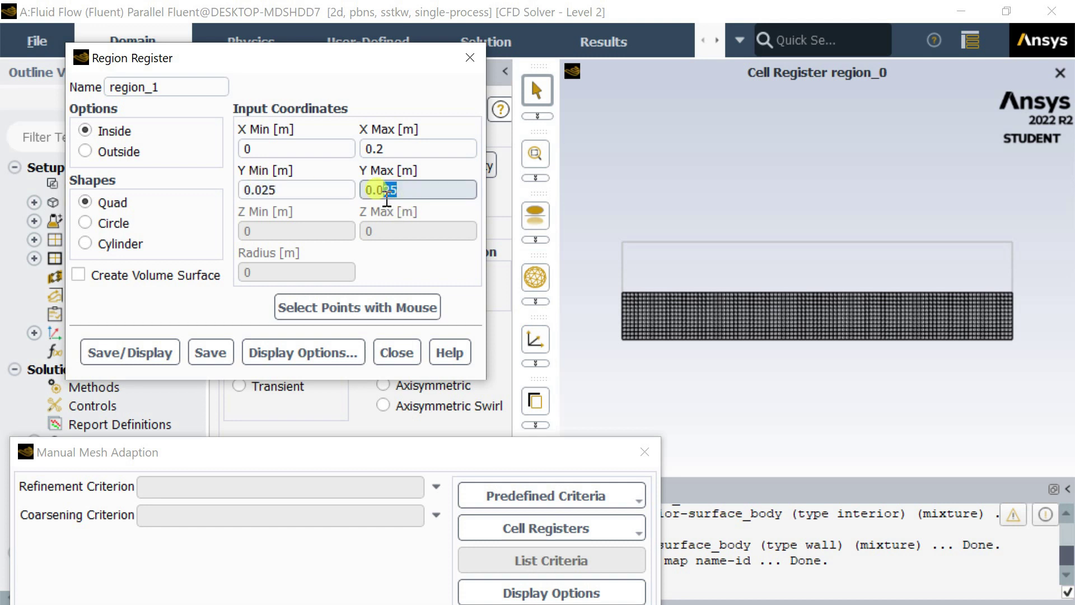
key(BackSpace)
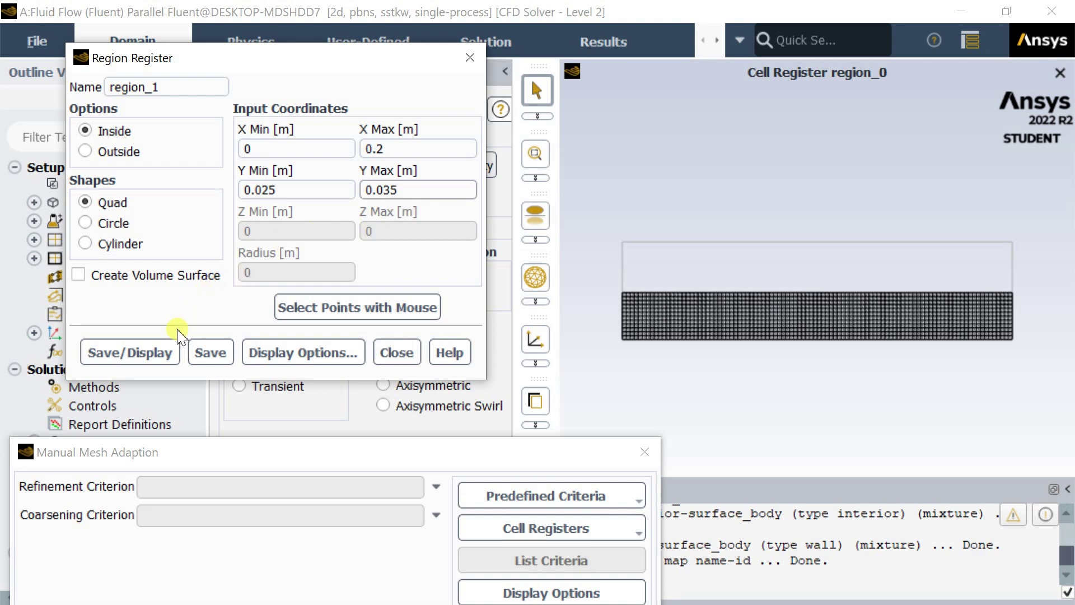
click(147, 358)
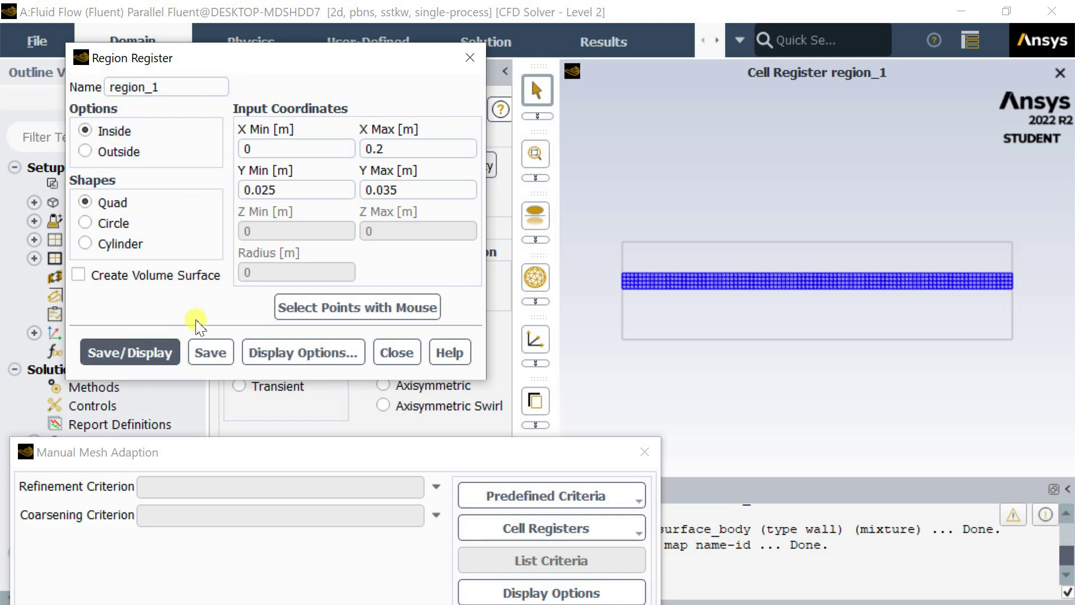
click(212, 357)
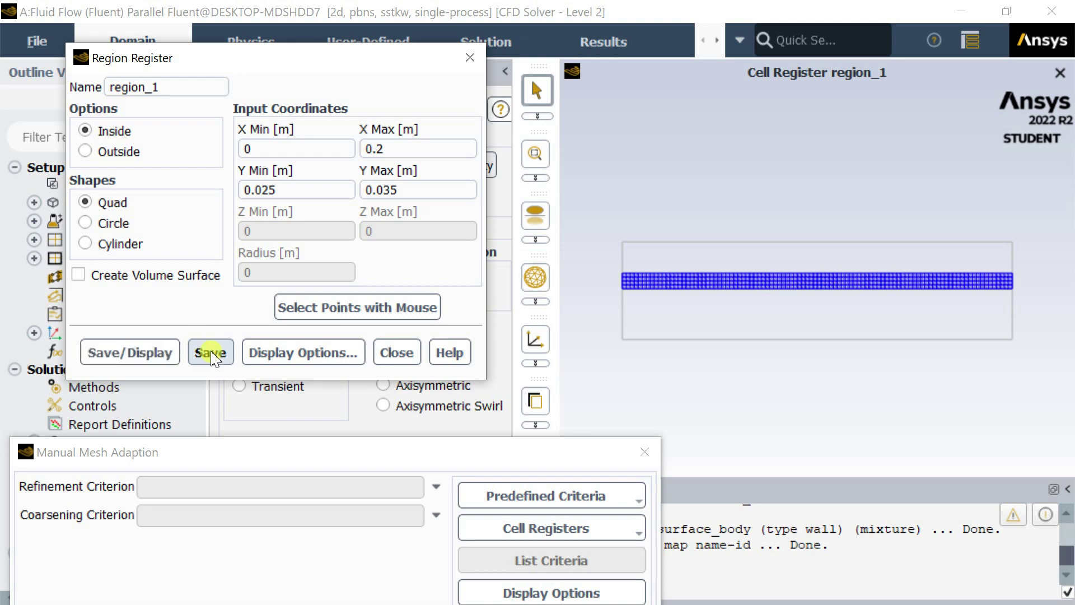
click(396, 352)
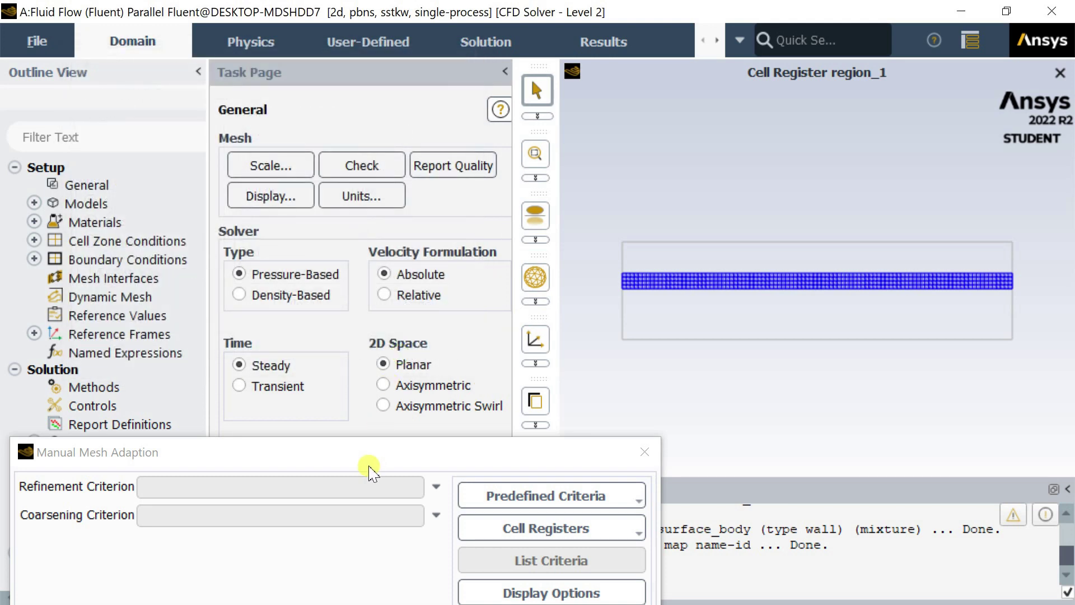
- Open the cell register manager and compare the properties of region_0 and region_1
drag(367, 451, 422, 113)
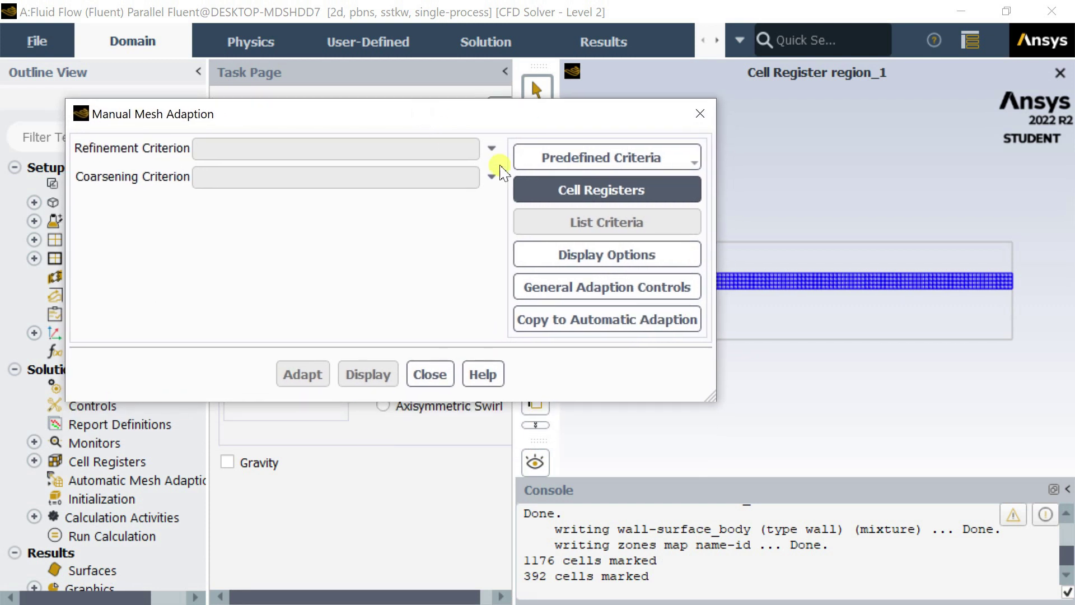
click(611, 188)
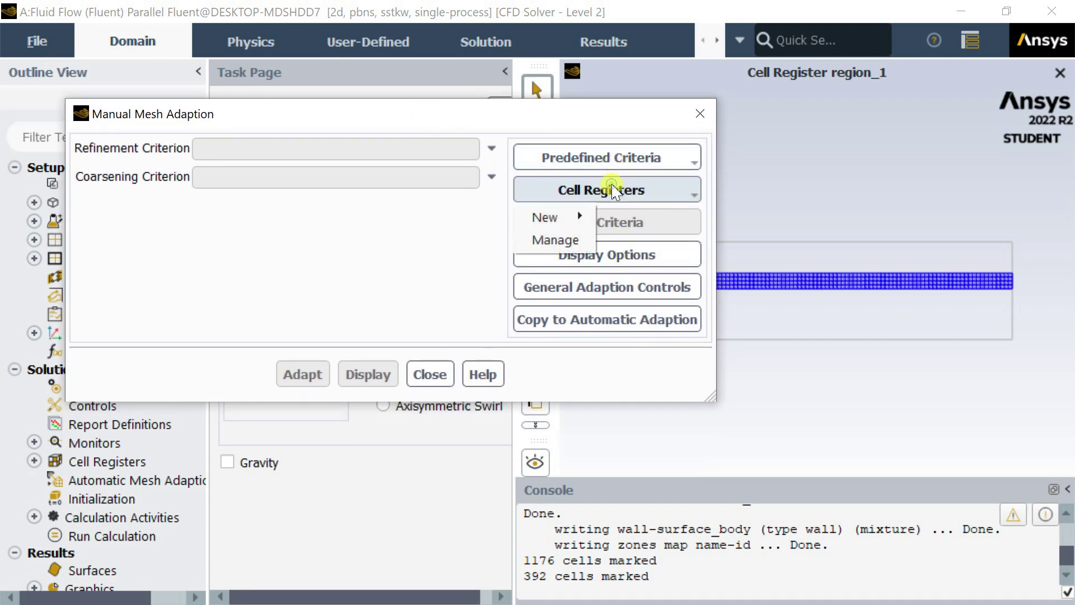
click(555, 239)
click(257, 326)
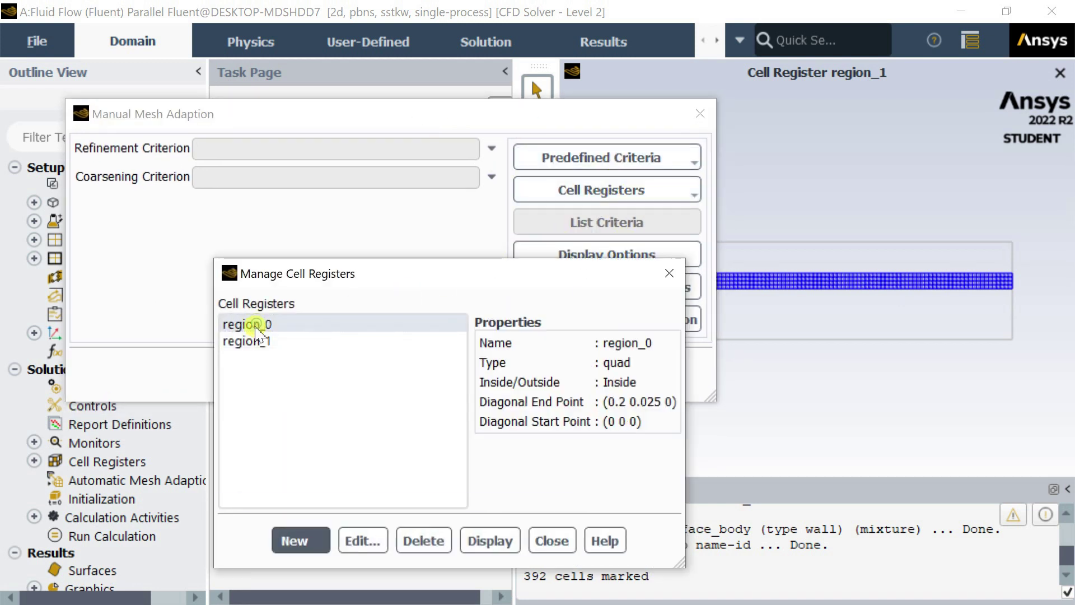
click(253, 343)
click(263, 326)
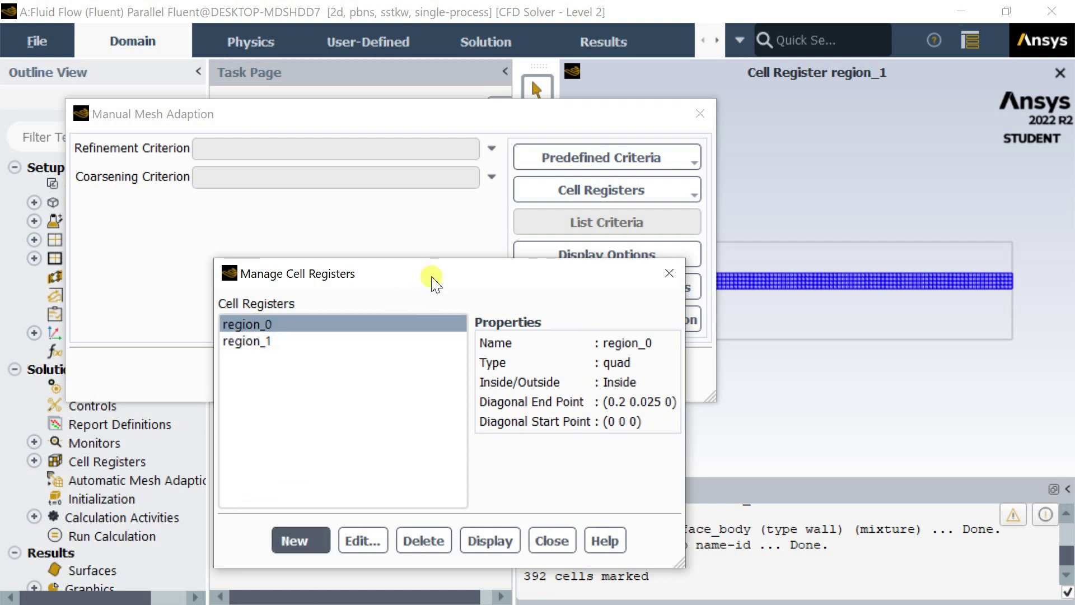
drag(430, 272, 278, 172)
drag(506, 113, 384, 108)
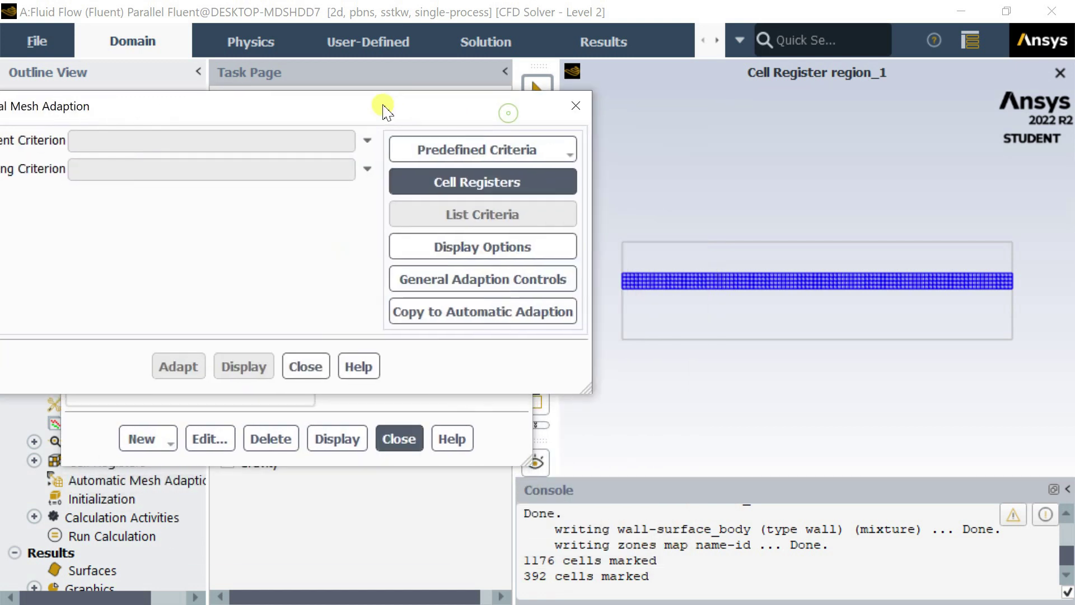
click(503, 442)
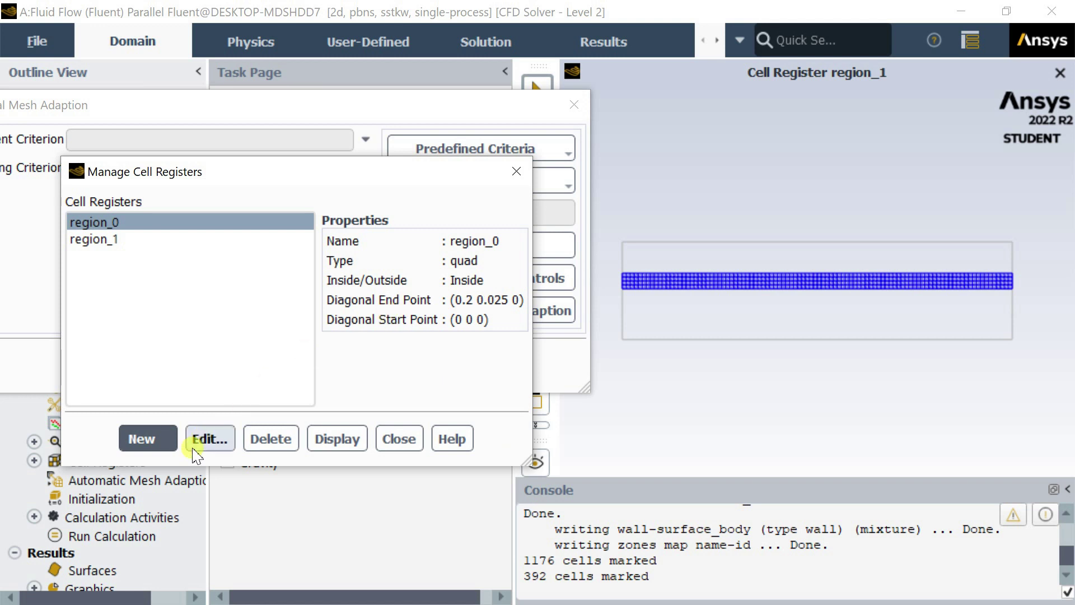
- Display region_0 (1176 cells) and region_1 (392 cells), then close both adaption dialogs
click(336, 439)
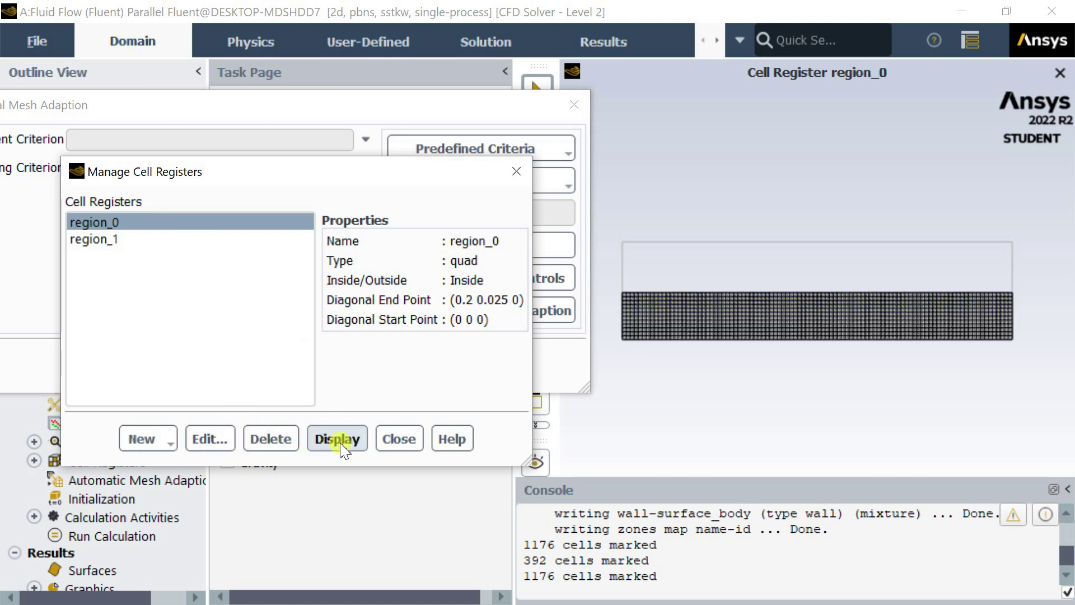
click(85, 239)
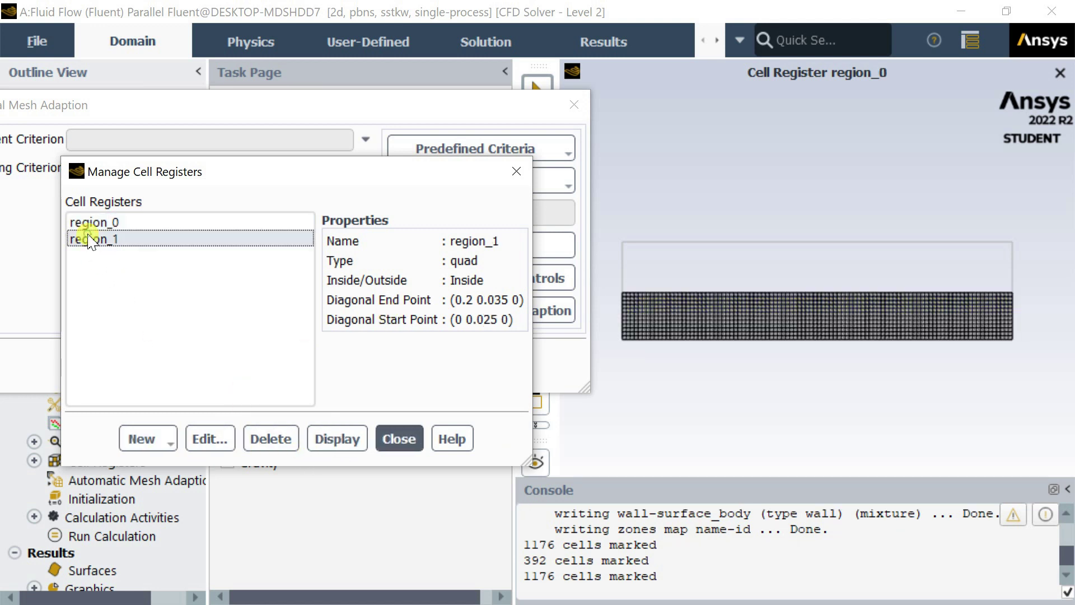
click(343, 438)
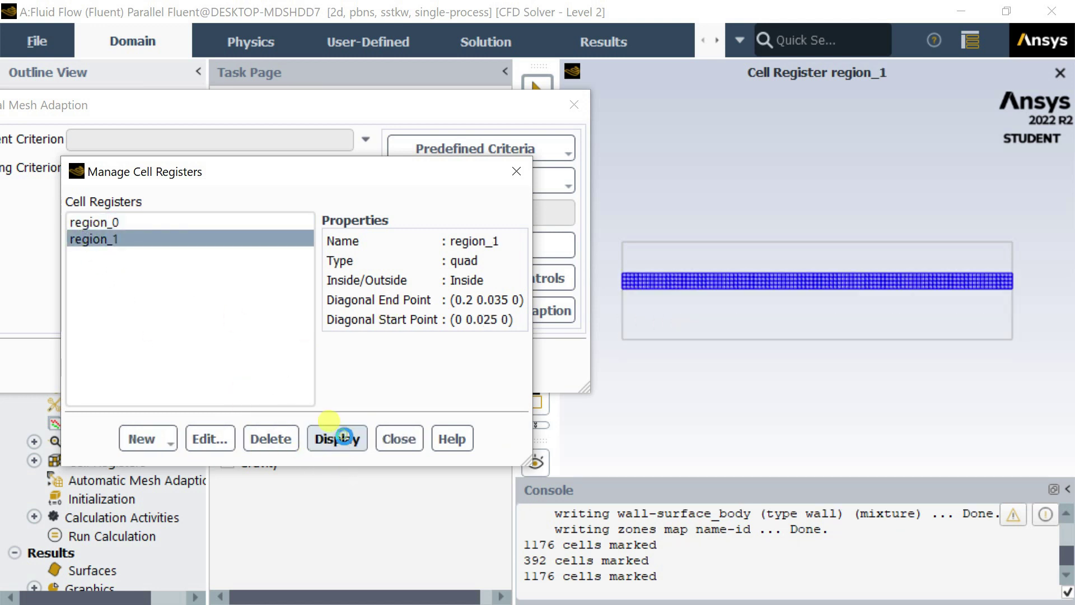
click(399, 438)
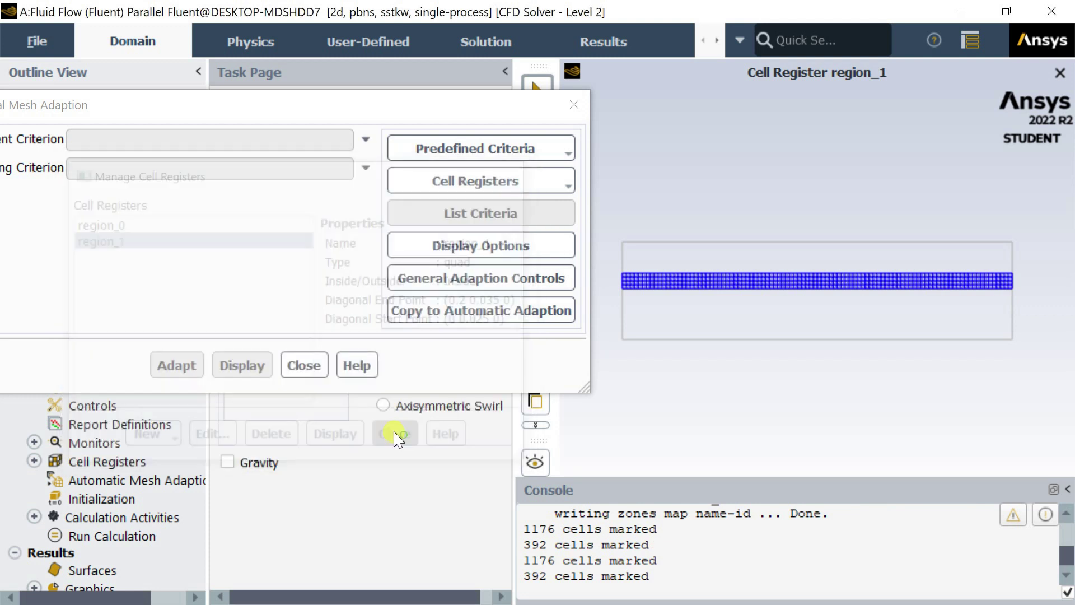
drag(423, 104, 592, 105)
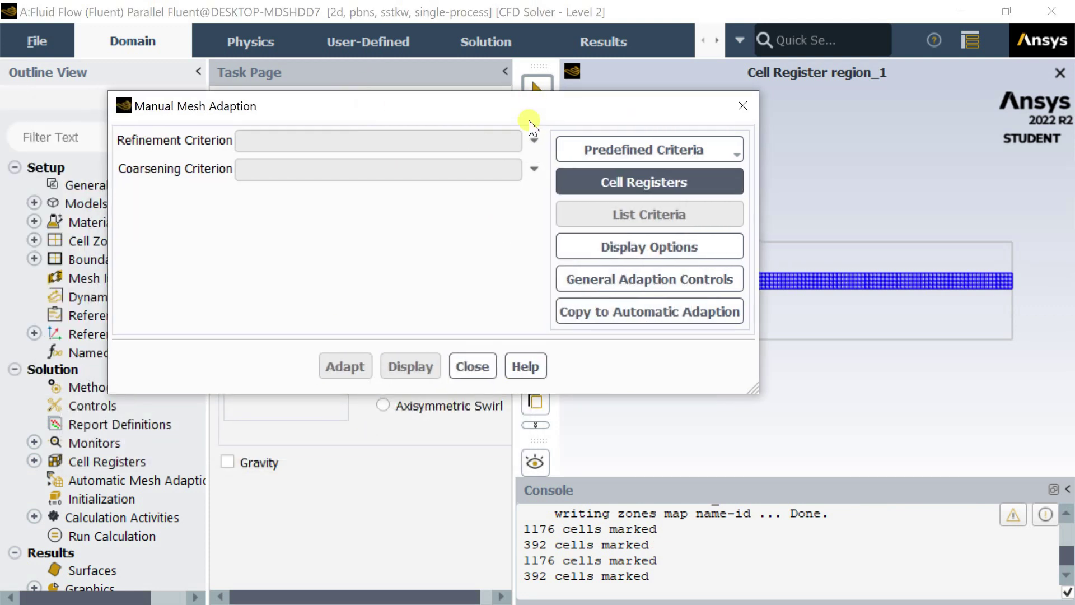
click(475, 373)
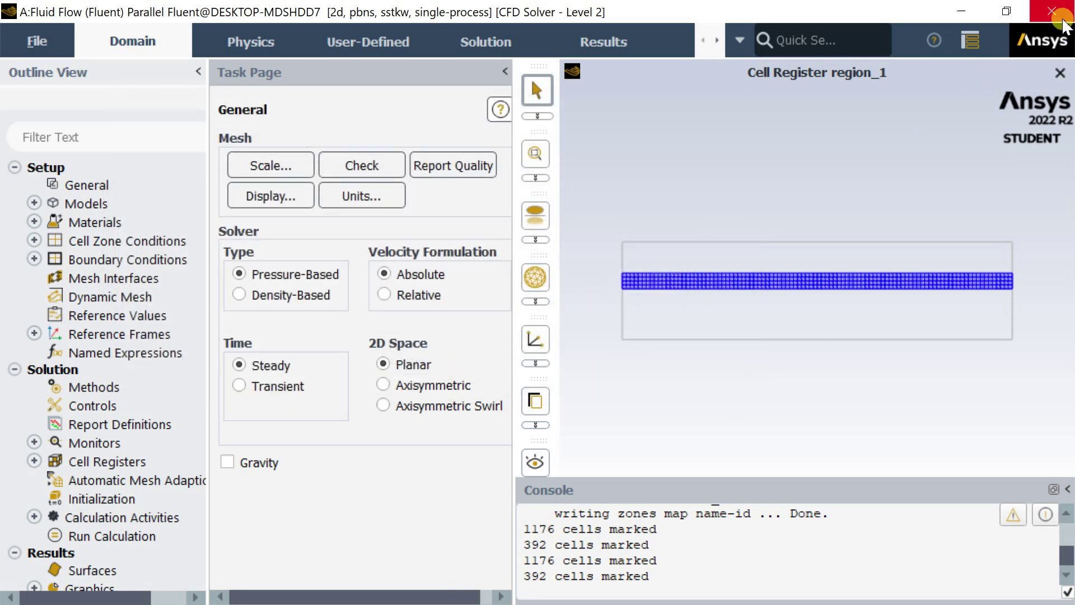
- Restart Fluent with the quarter-circle case and list new cell register types in Manual Mesh Adaption
click(1061, 20)
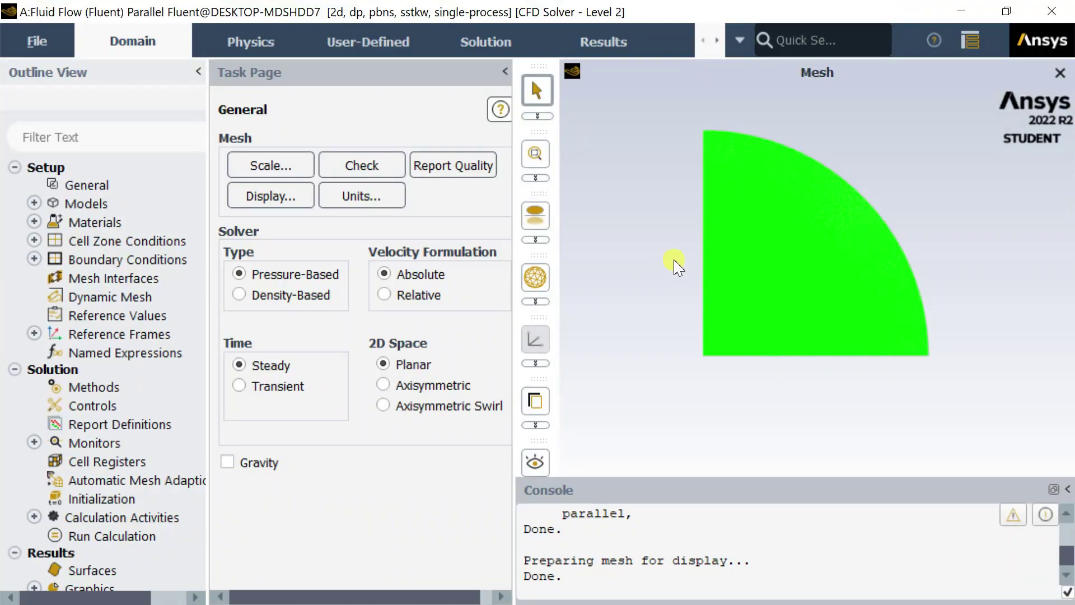
click(35, 42)
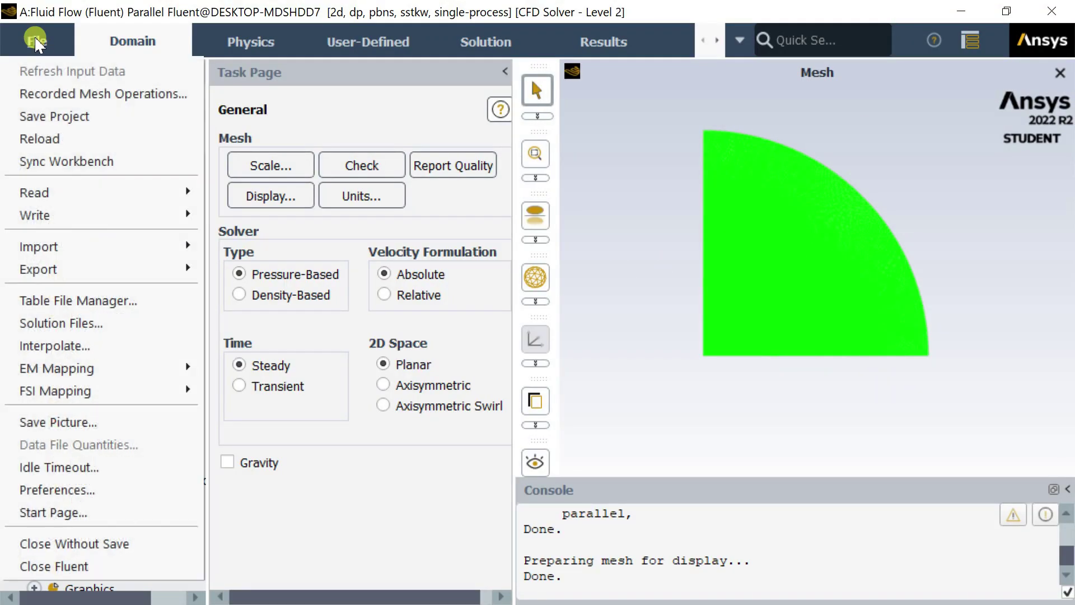
click(122, 40)
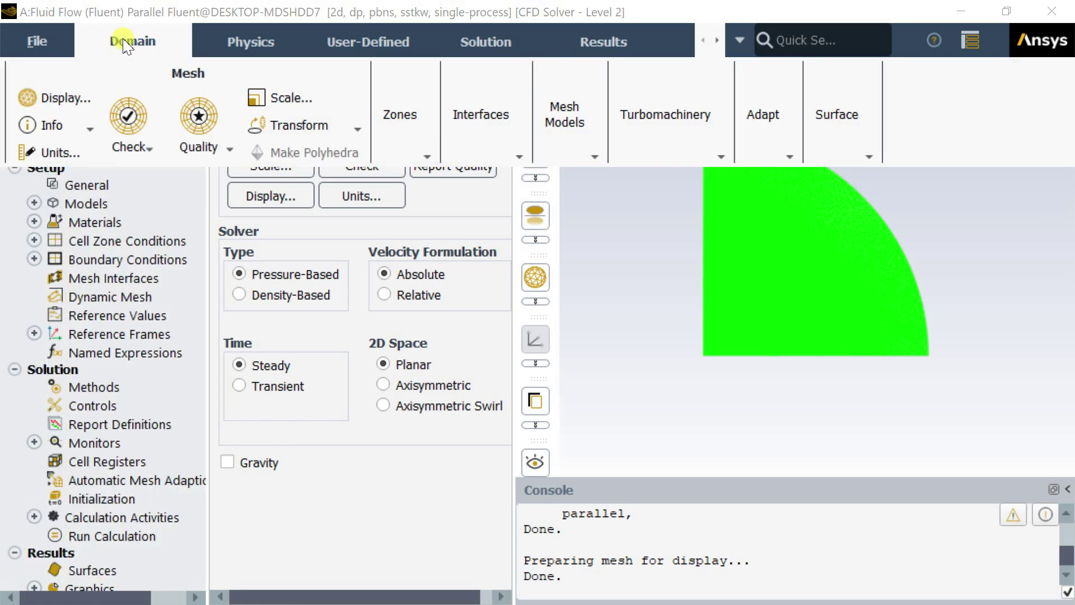
click(790, 150)
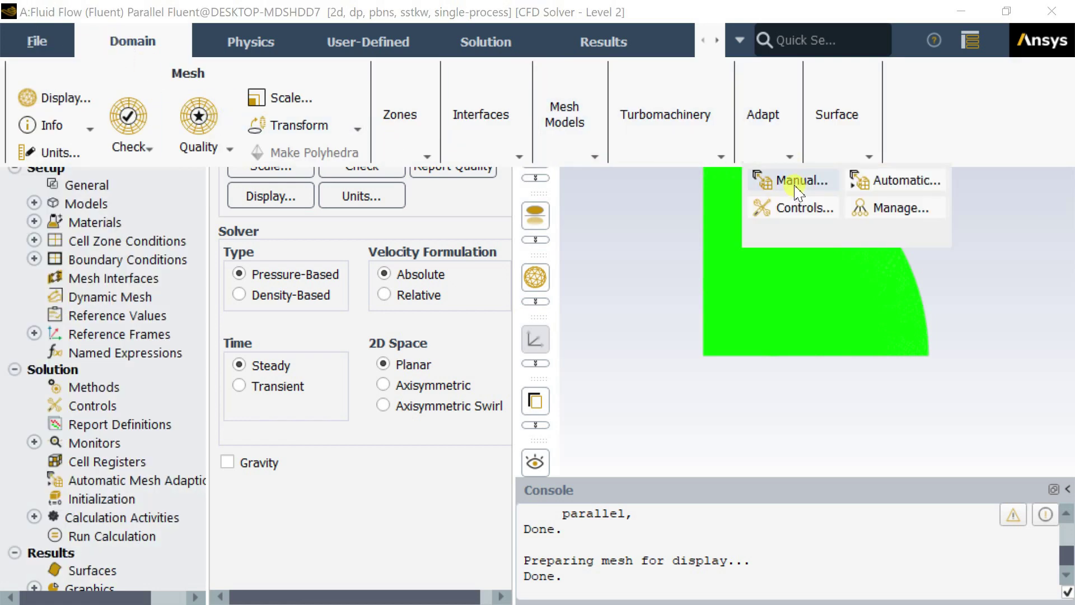
click(795, 183)
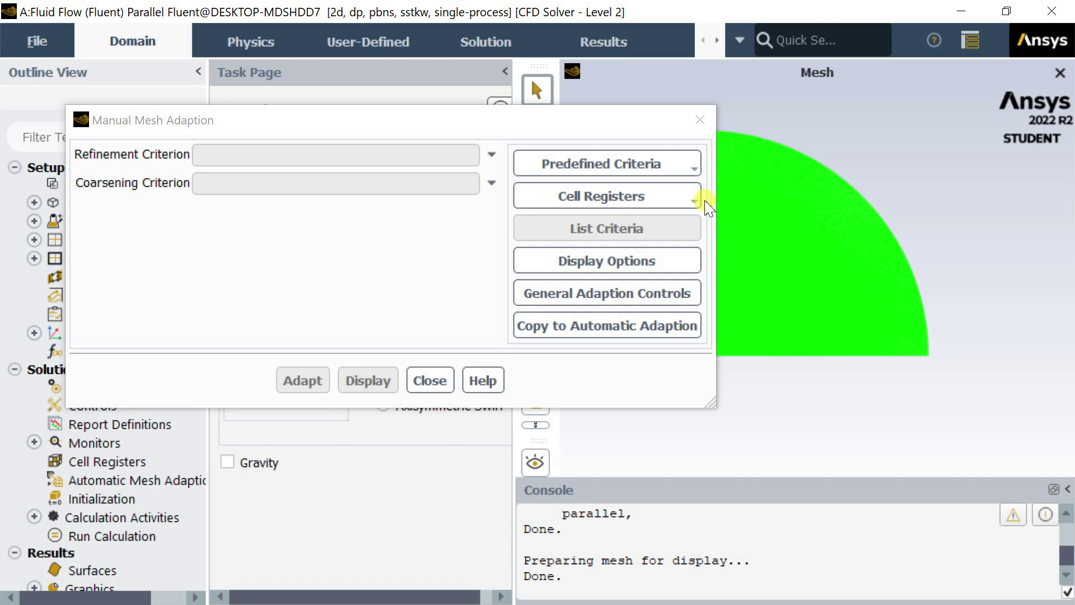
click(641, 200)
- Create circular register region_0 centred at 0,0 with radius 0.015 m and display it
mouse_move(568, 223)
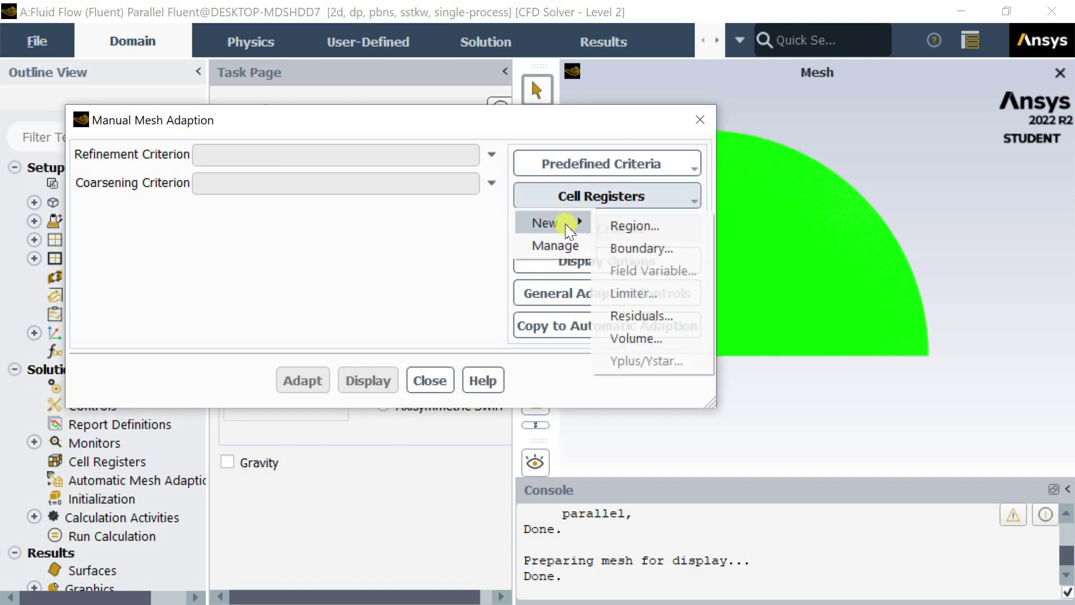
click(624, 226)
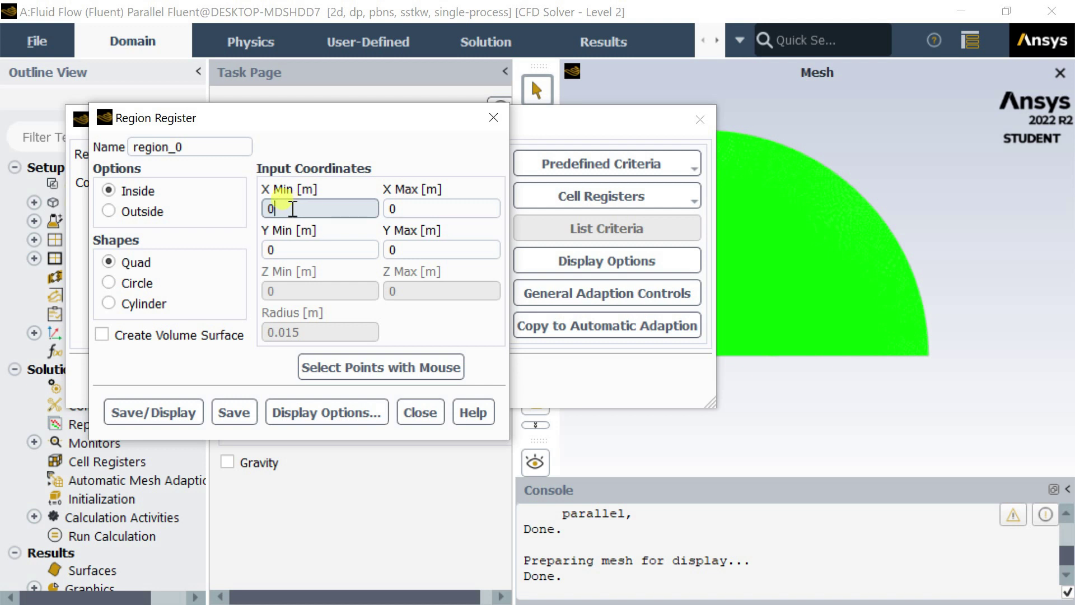
click(109, 282)
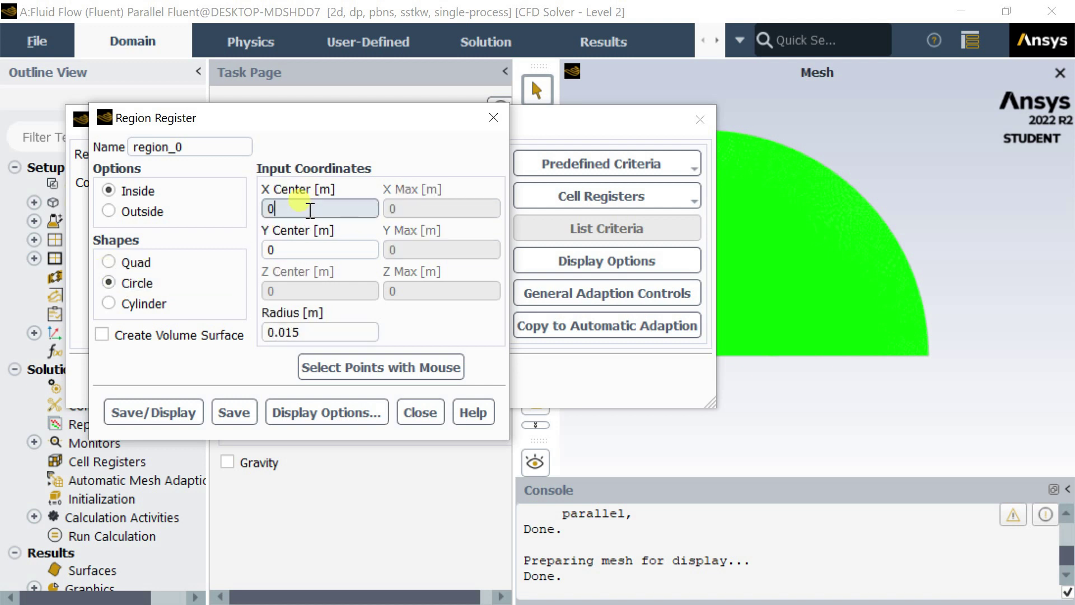
click(300, 248)
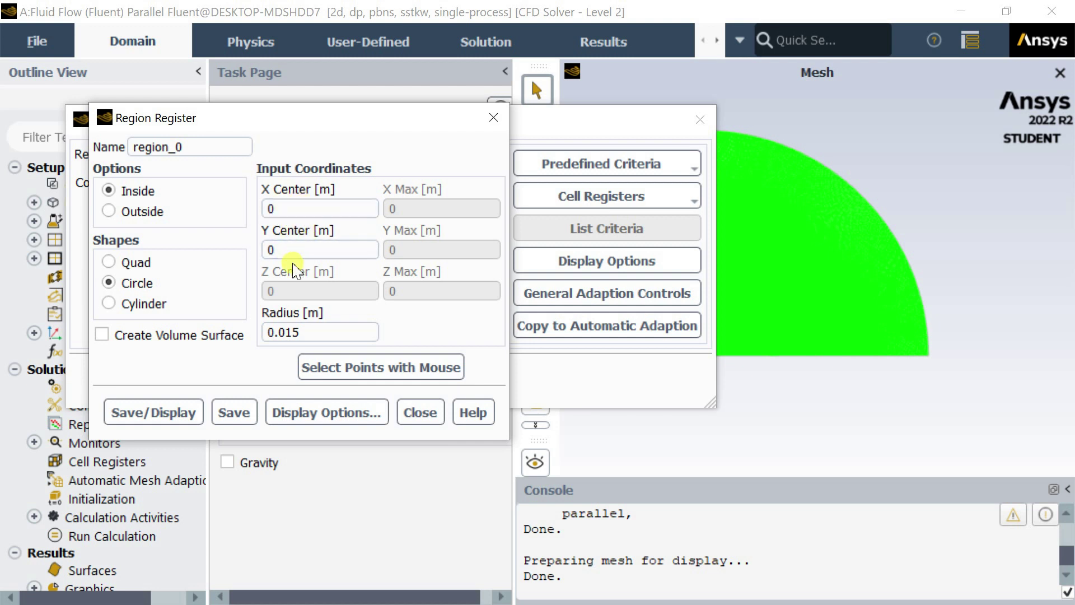
drag(302, 333, 264, 342)
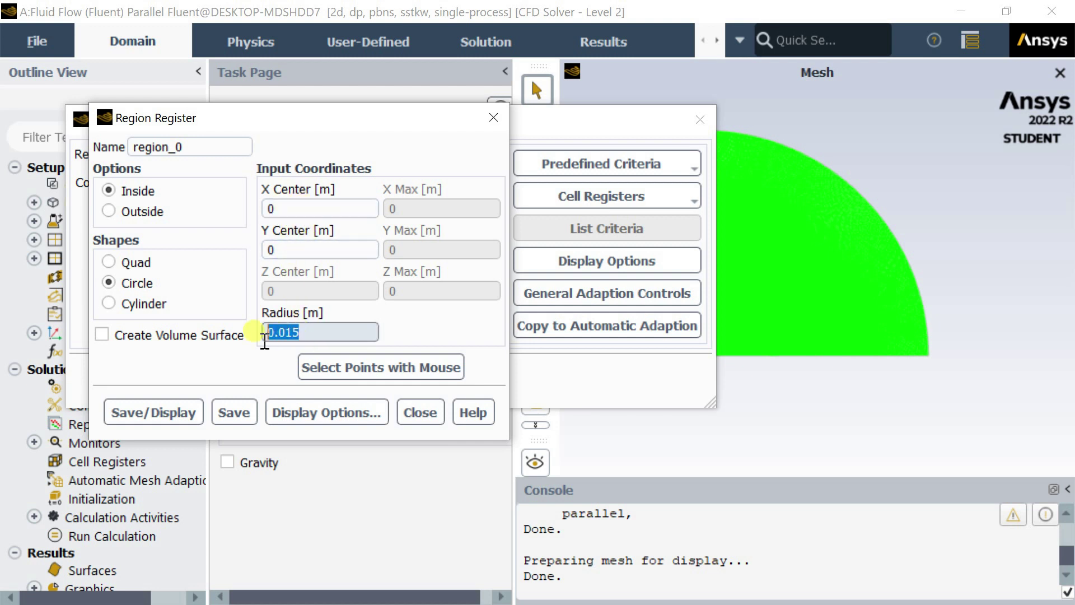
click(305, 333)
click(177, 412)
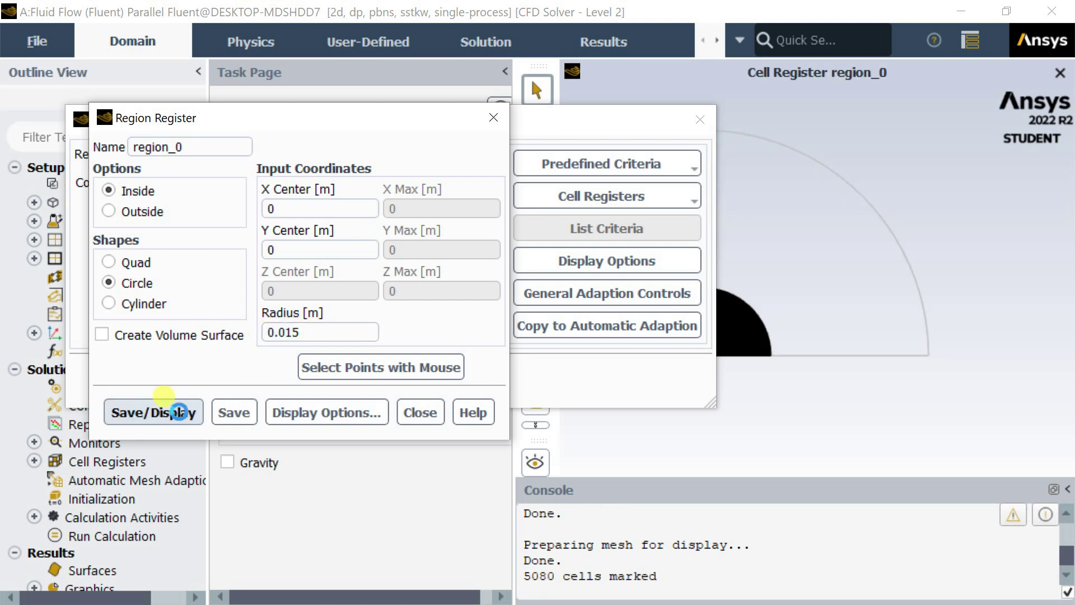
- Move the adaption dialog aside and zoom to inspect the 5080 marked corner cells
drag(599, 129, 437, 147)
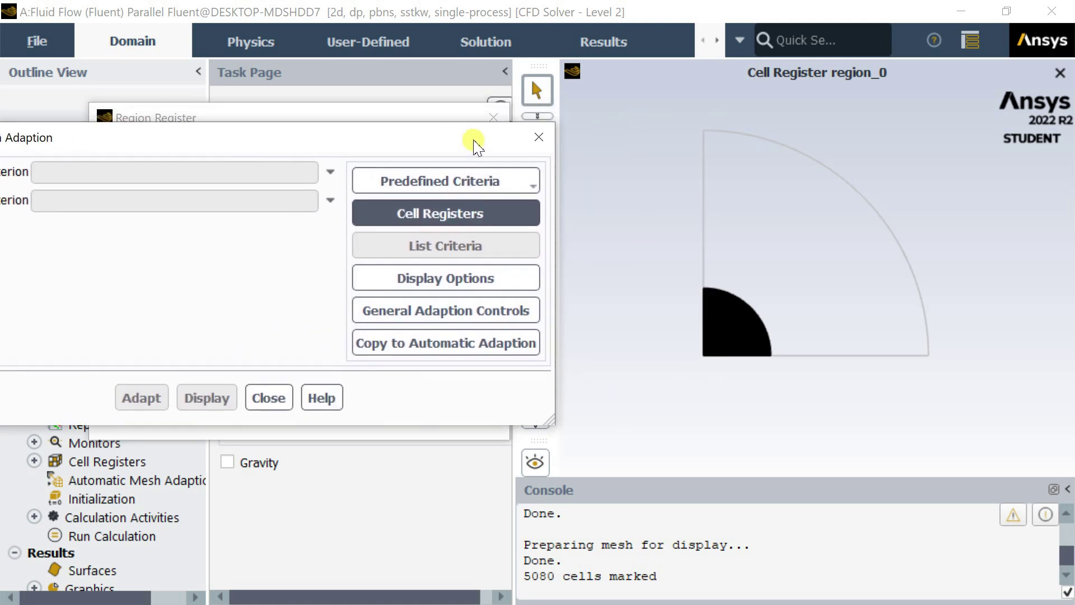
scroll(720, 335, up, 2)
scroll(720, 333, up, 3)
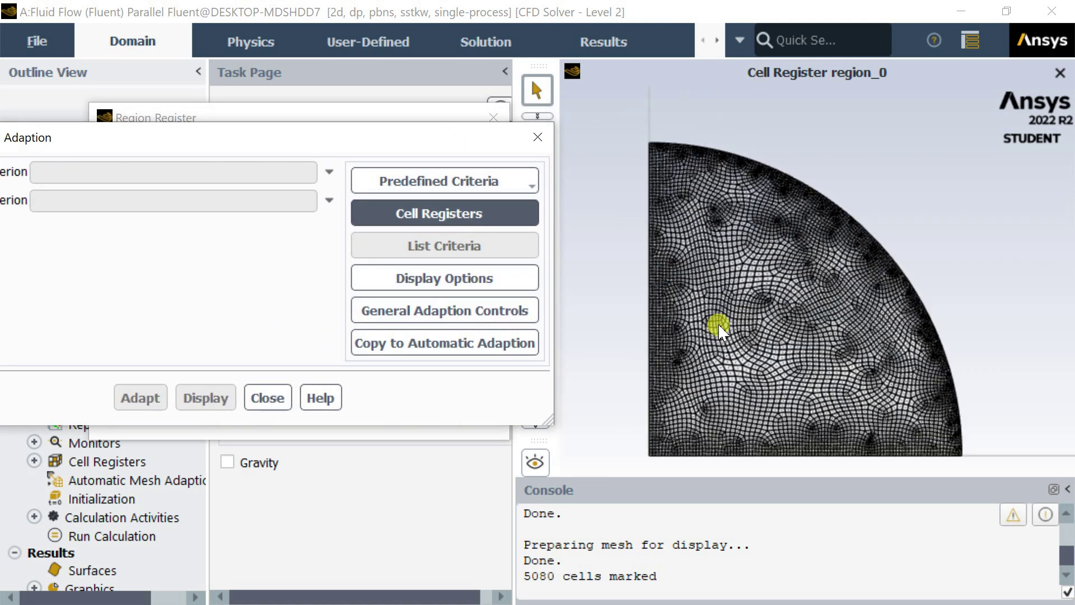
scroll(720, 334, down, 4)
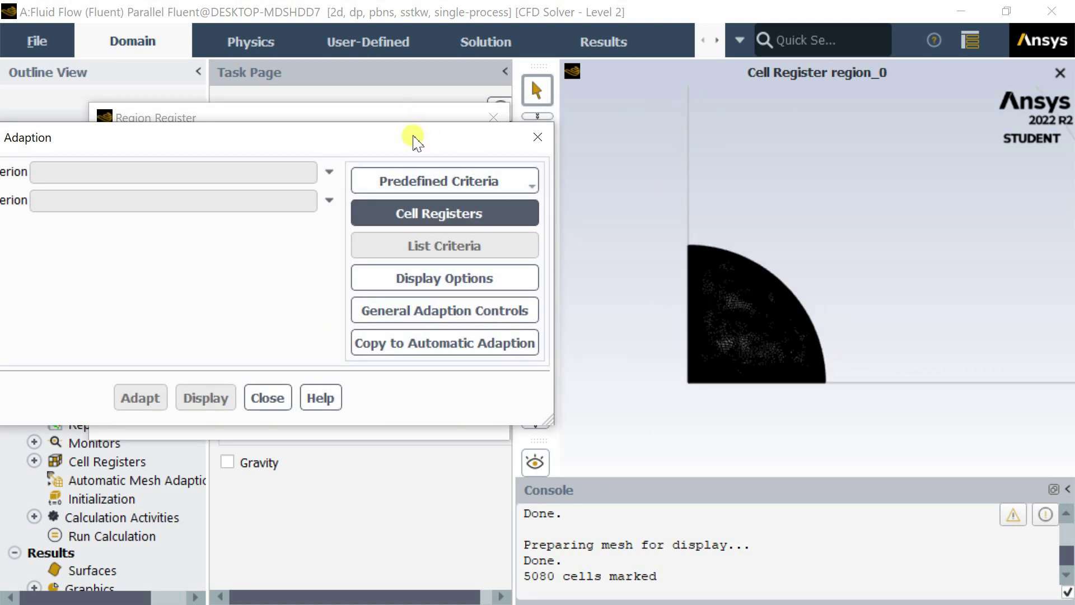
drag(413, 136, 588, 143)
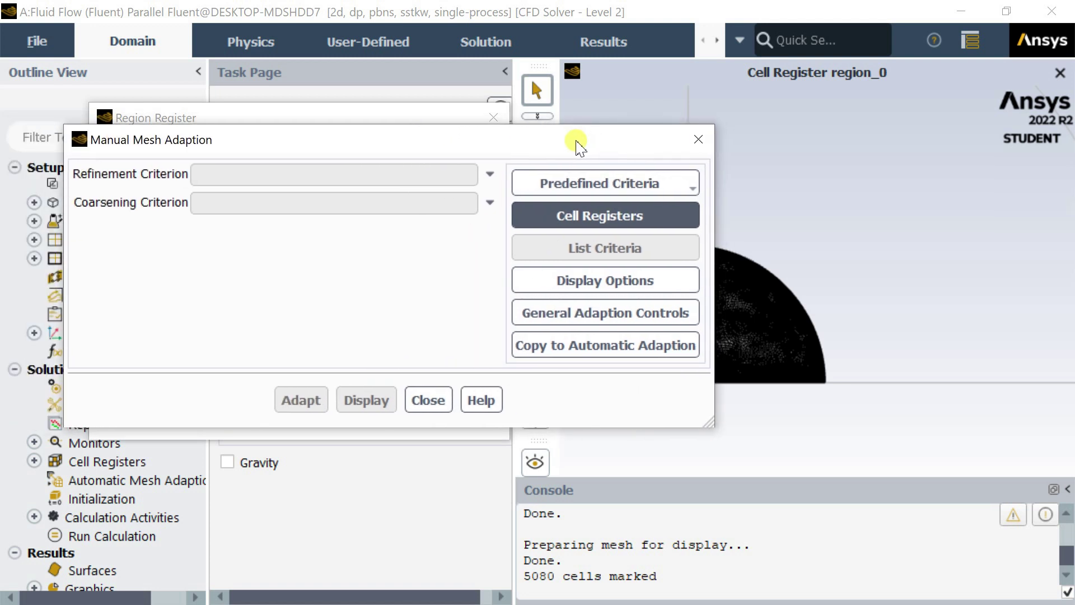
click(361, 117)
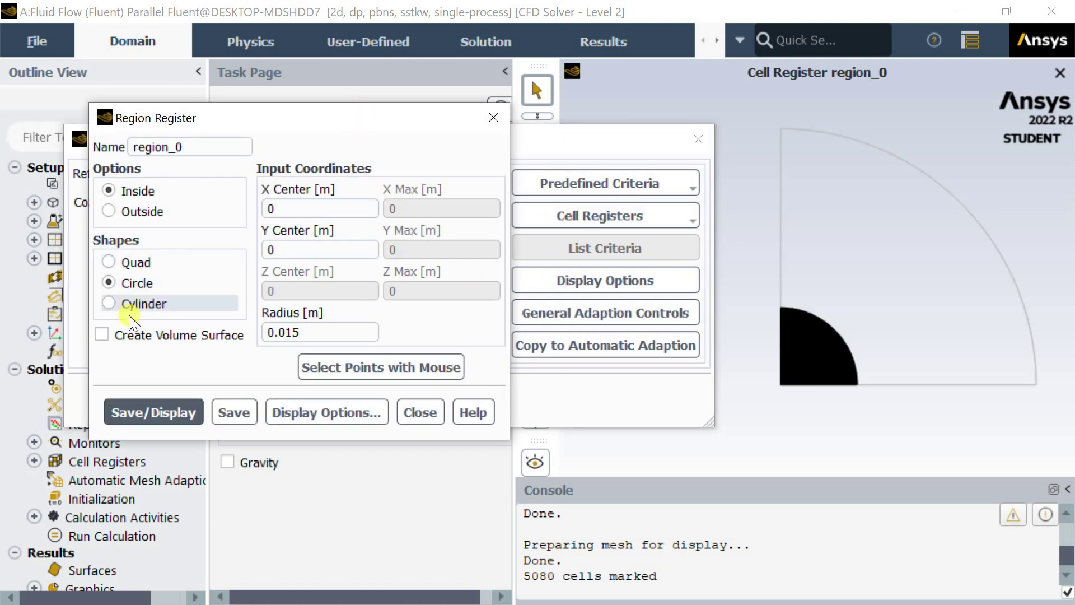
- Switch region_0 to cells outside the 0.015 m circle, marking 20000 cells, and save it
click(110, 211)
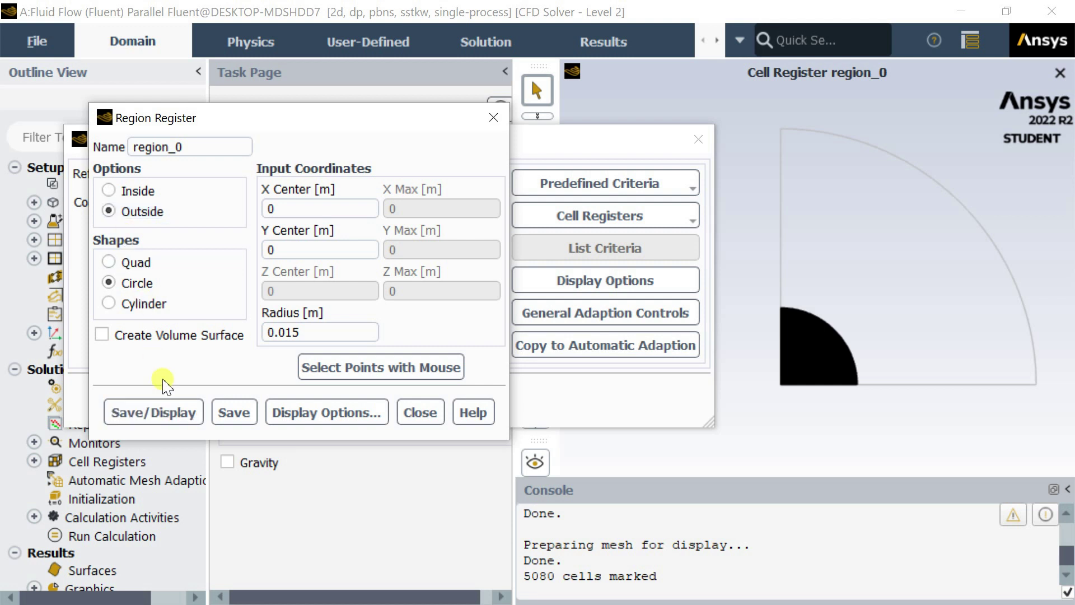
click(167, 415)
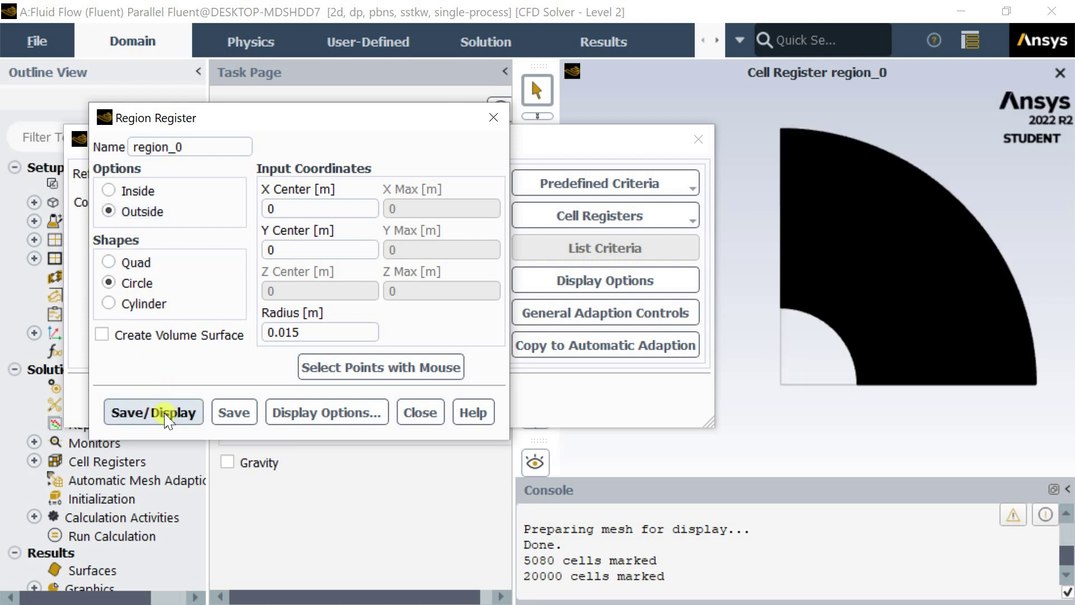
click(425, 421)
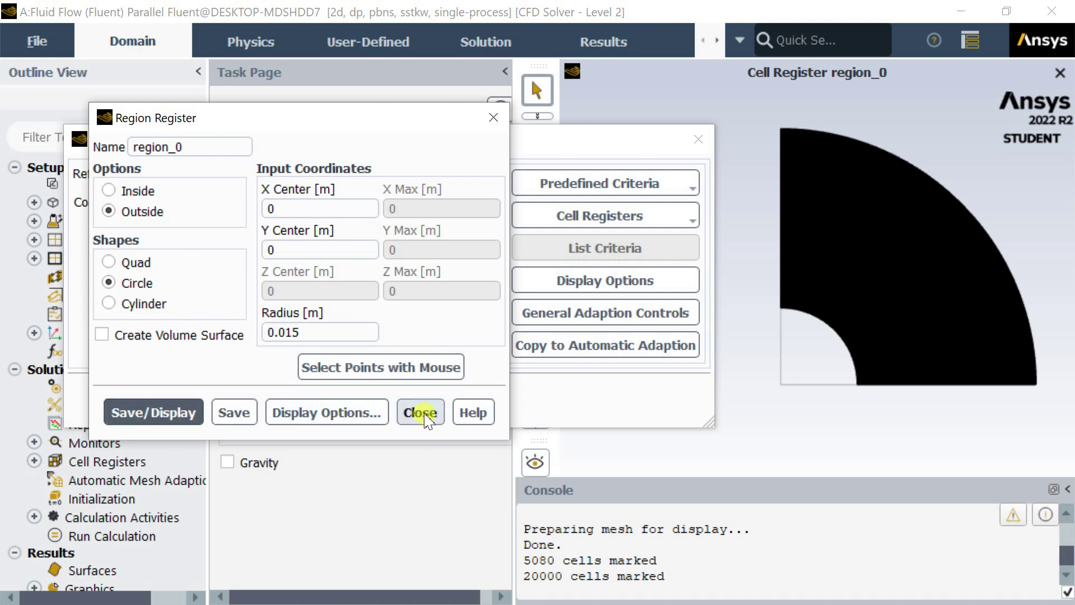
click(593, 218)
click(553, 264)
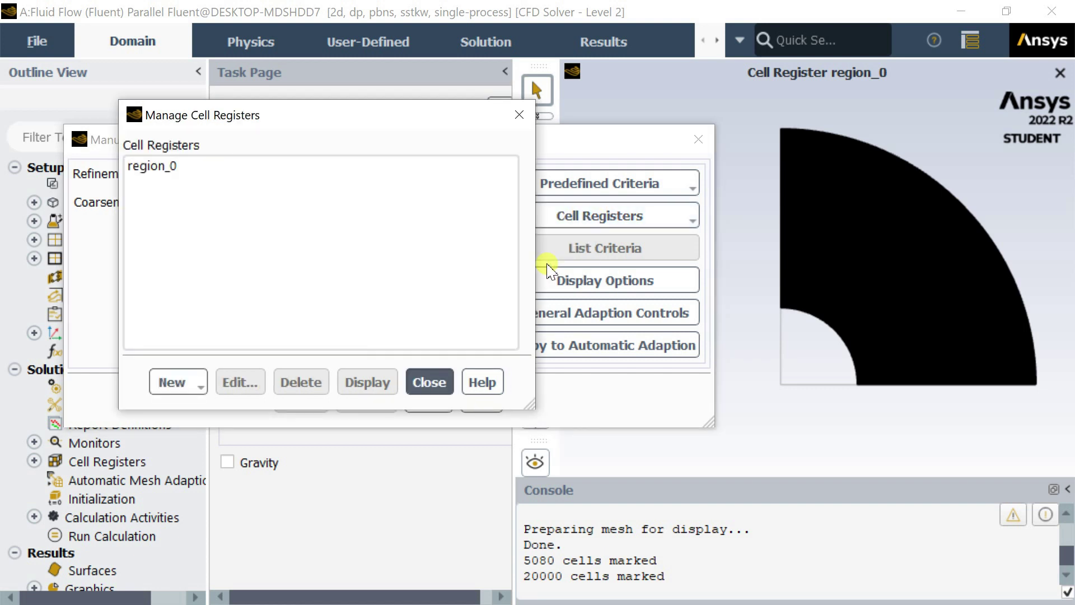
click(172, 167)
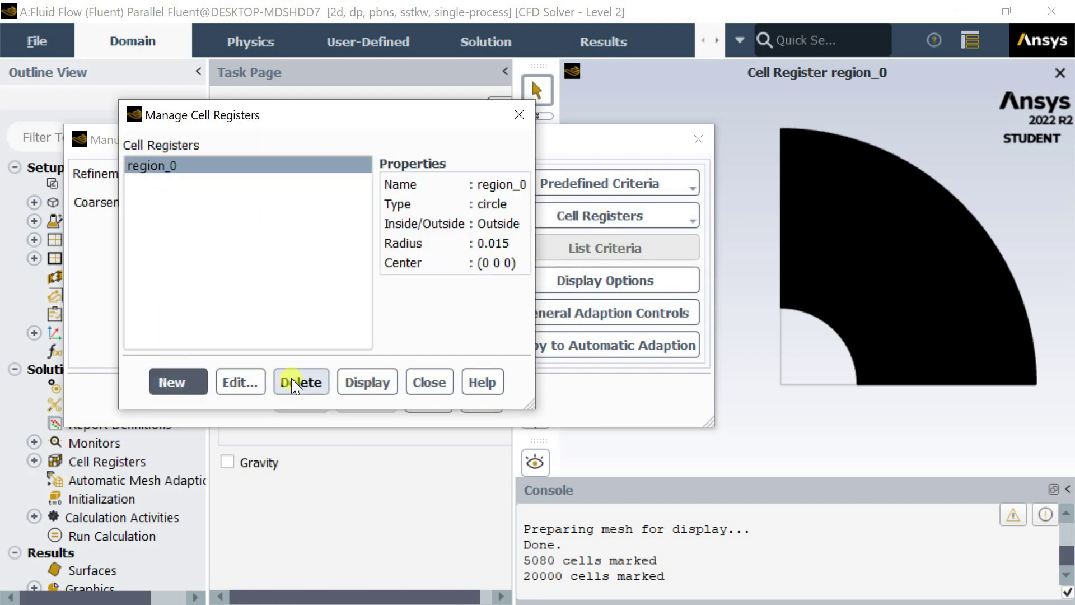
click(366, 387)
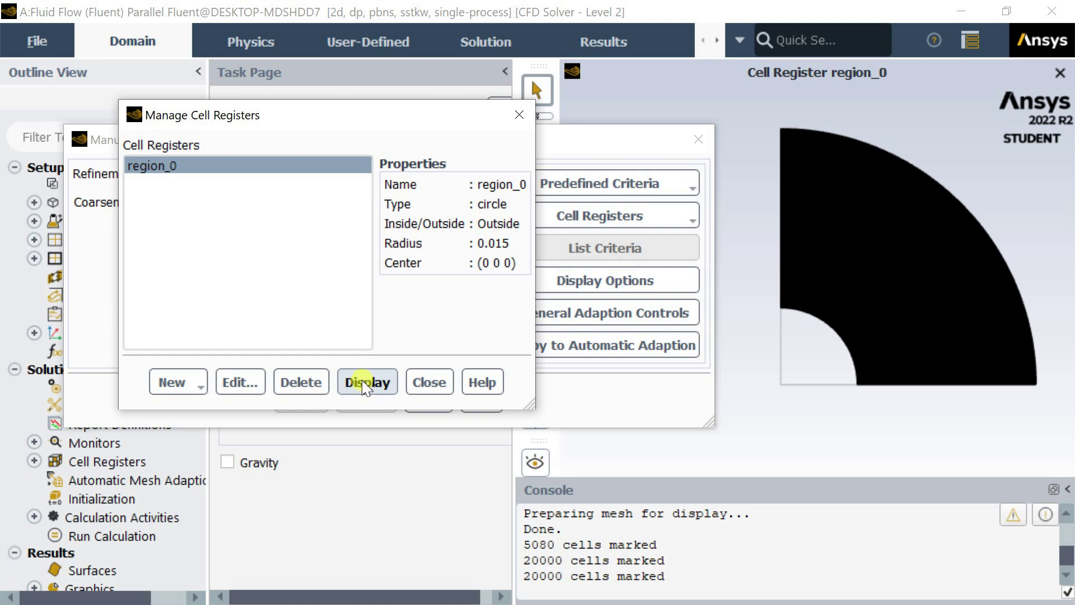
click(365, 385)
click(430, 382)
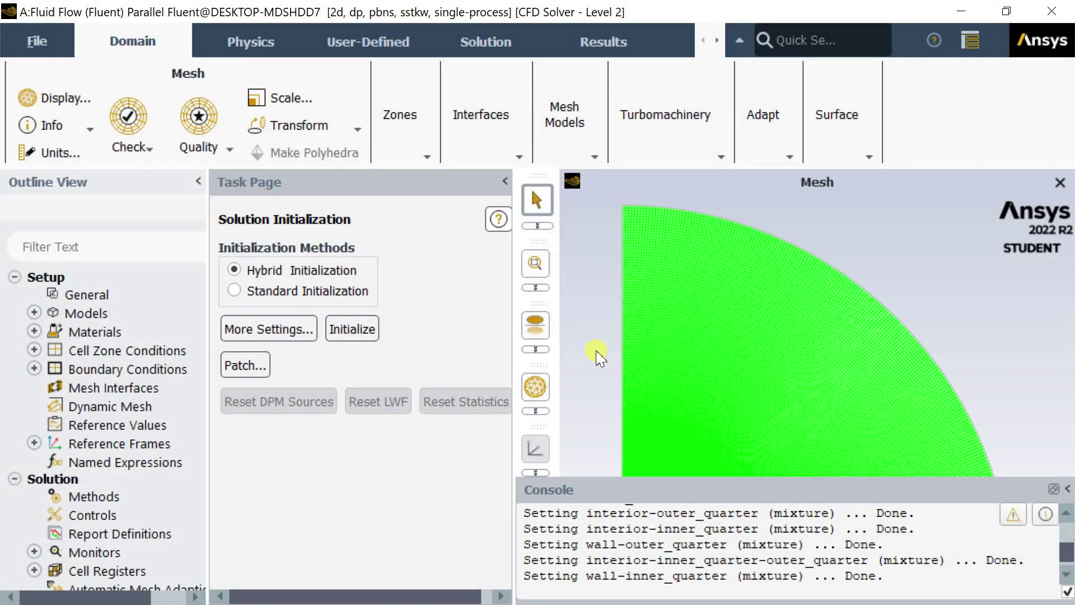
- Zoom out on the initialized quarter-circle mesh and open the Patch dialog
scroll(630, 361, down, 5)
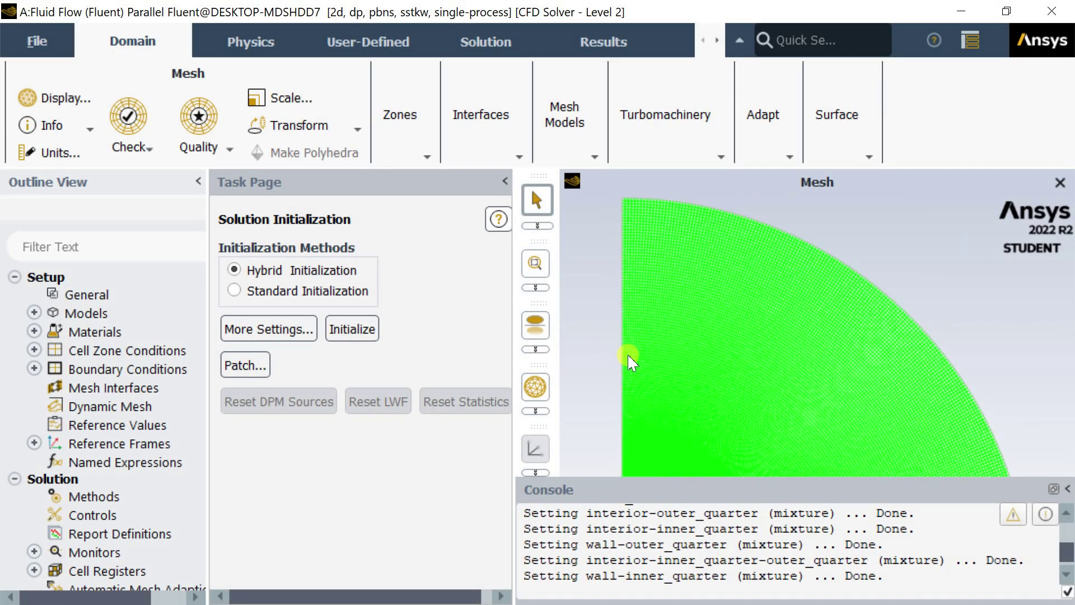
click(239, 367)
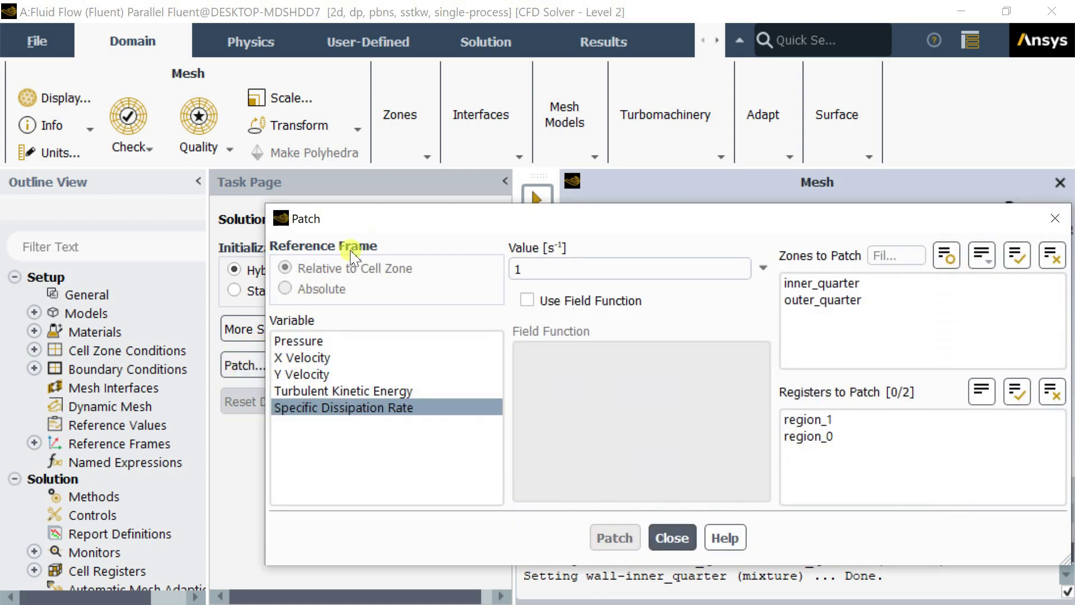
- Select only region_0 in Registers to Patch
drag(378, 226, 217, 184)
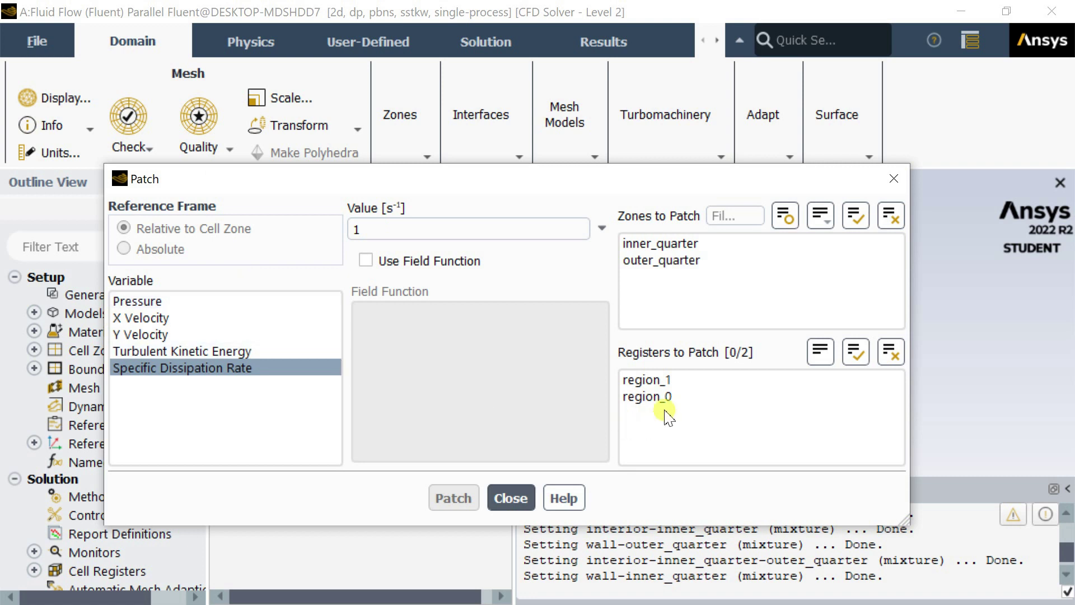
click(669, 386)
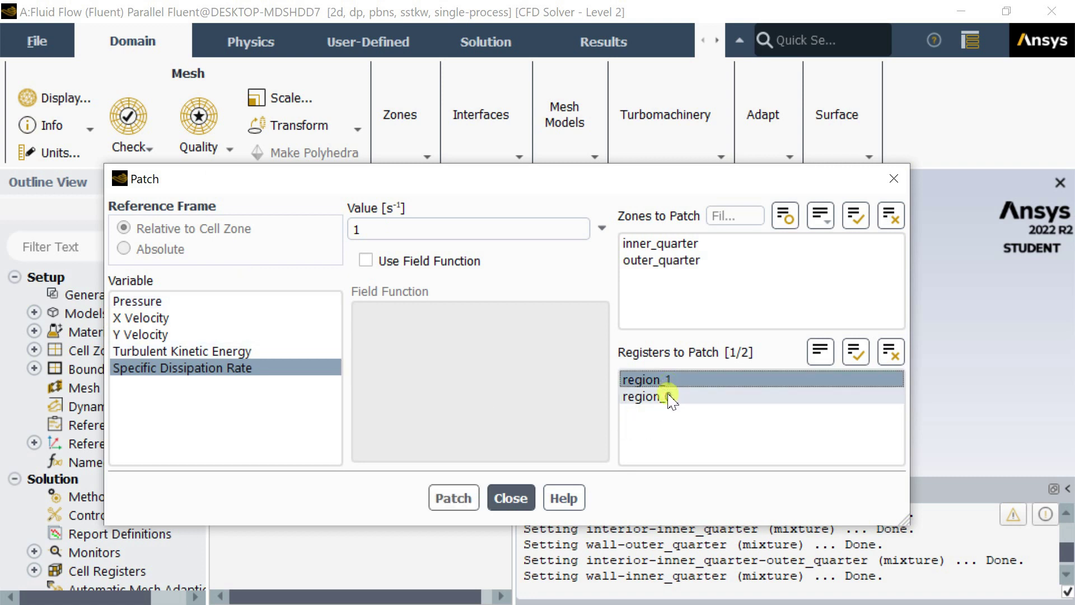
click(670, 397)
click(668, 380)
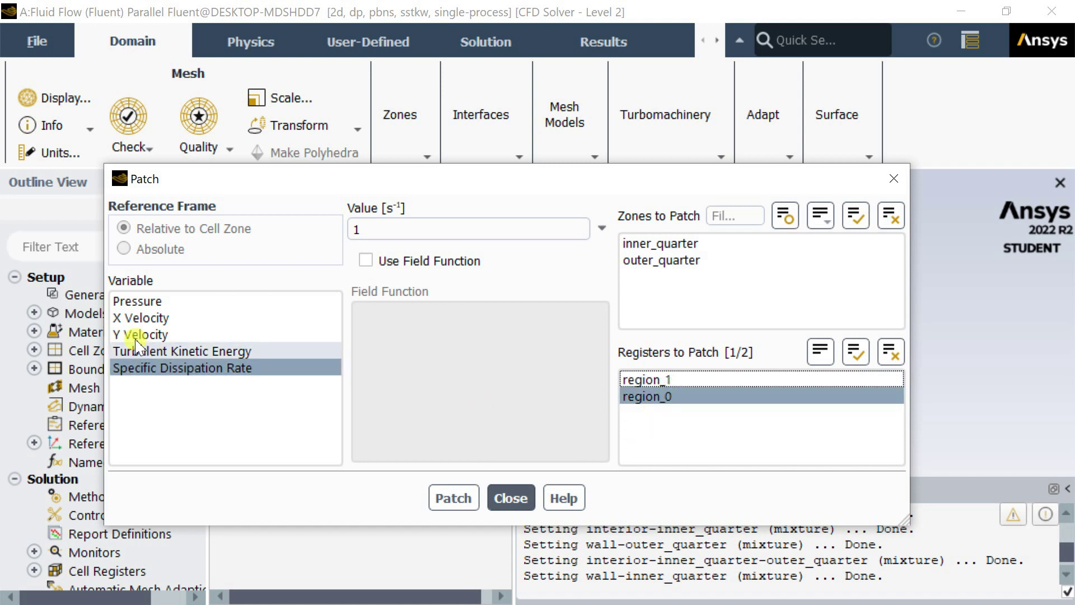
- Patch Specific Dissipation Rate at 1 into zone inner_quarter and close the dialog
click(354, 229)
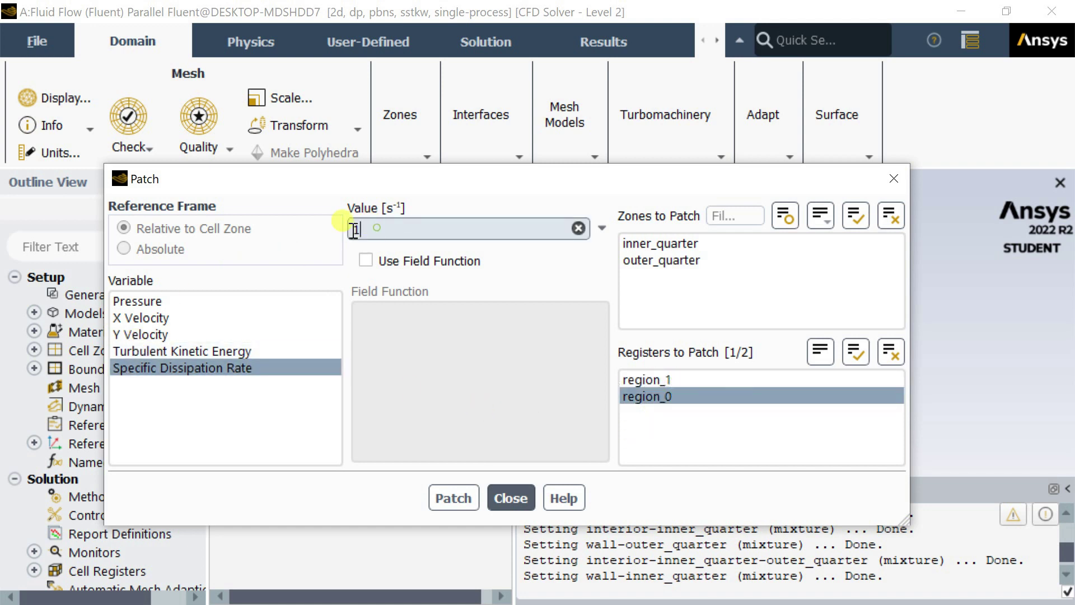
click(173, 351)
click(259, 334)
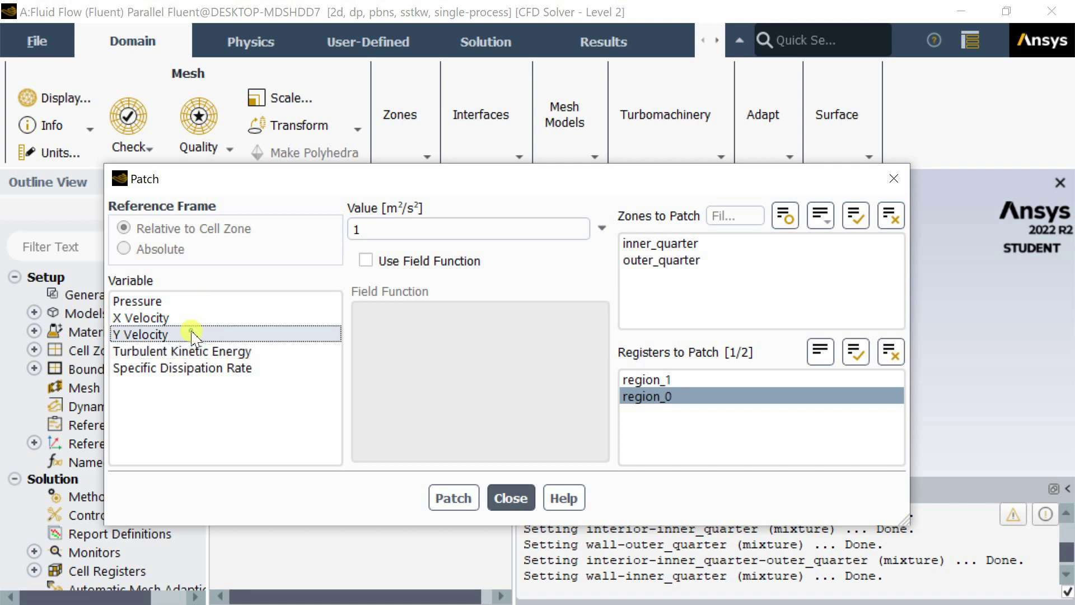
click(192, 318)
click(198, 302)
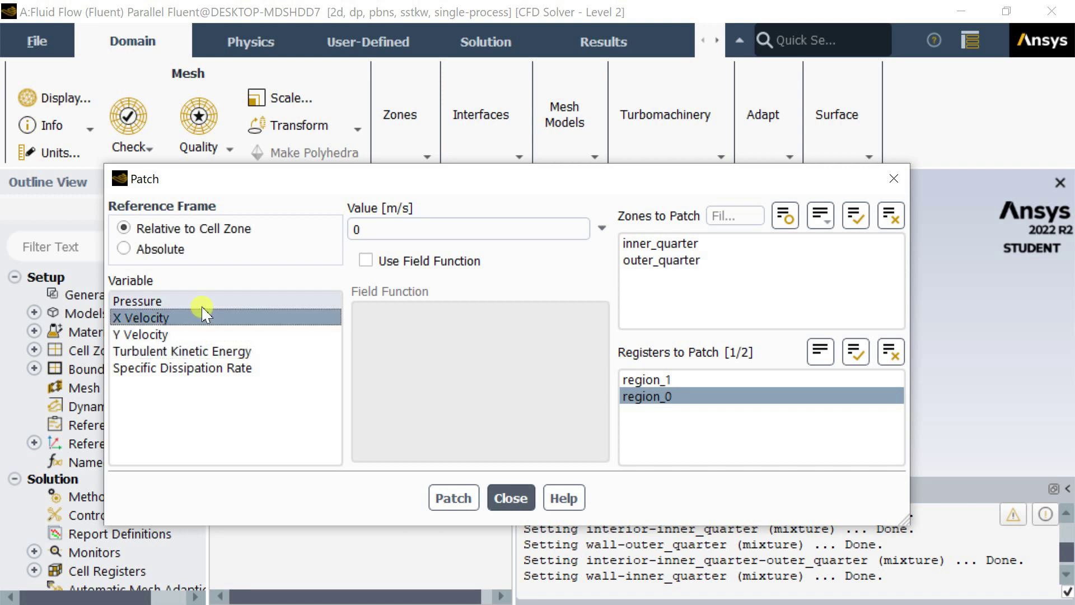
click(760, 260)
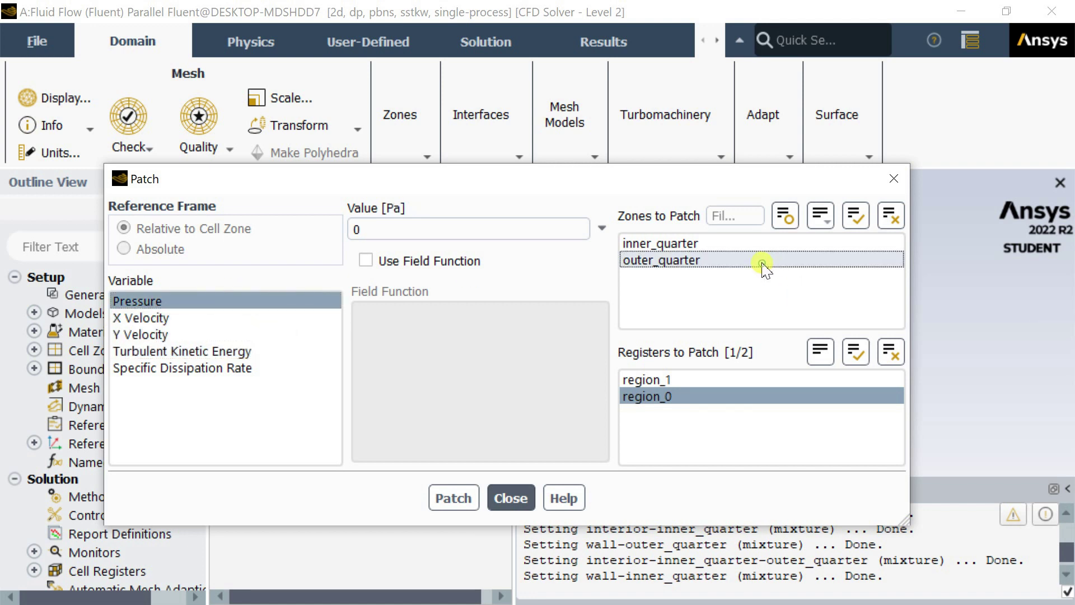
click(758, 243)
click(758, 258)
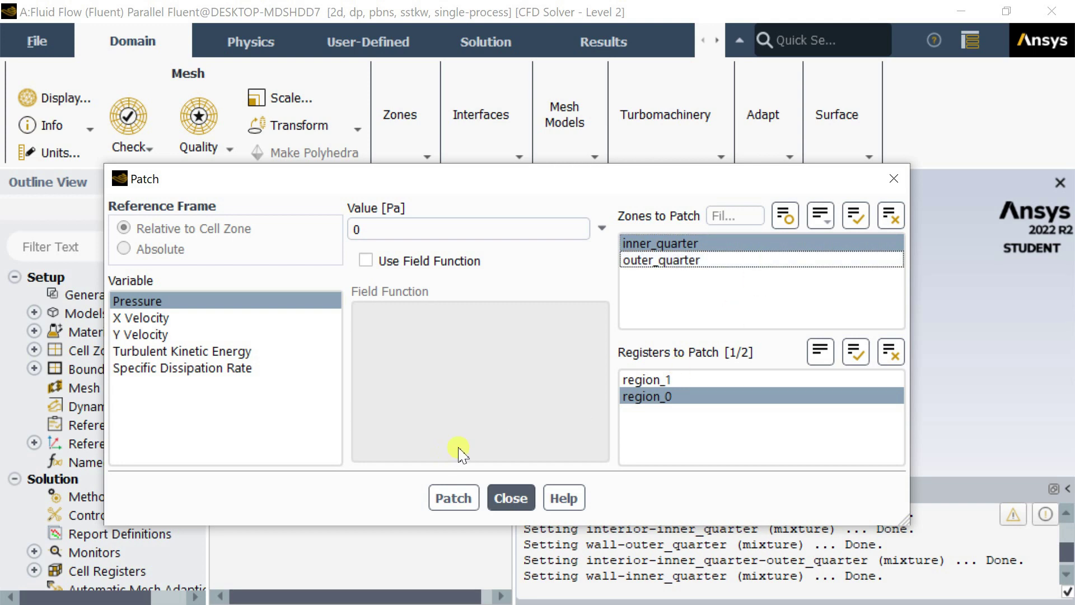
click(221, 334)
click(227, 367)
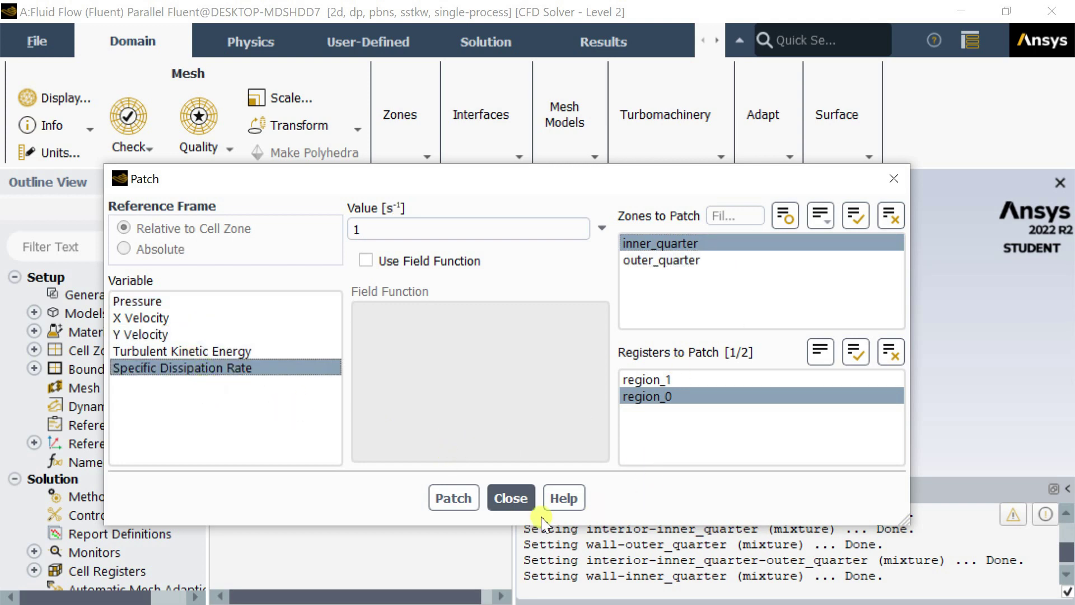
click(453, 499)
click(519, 509)
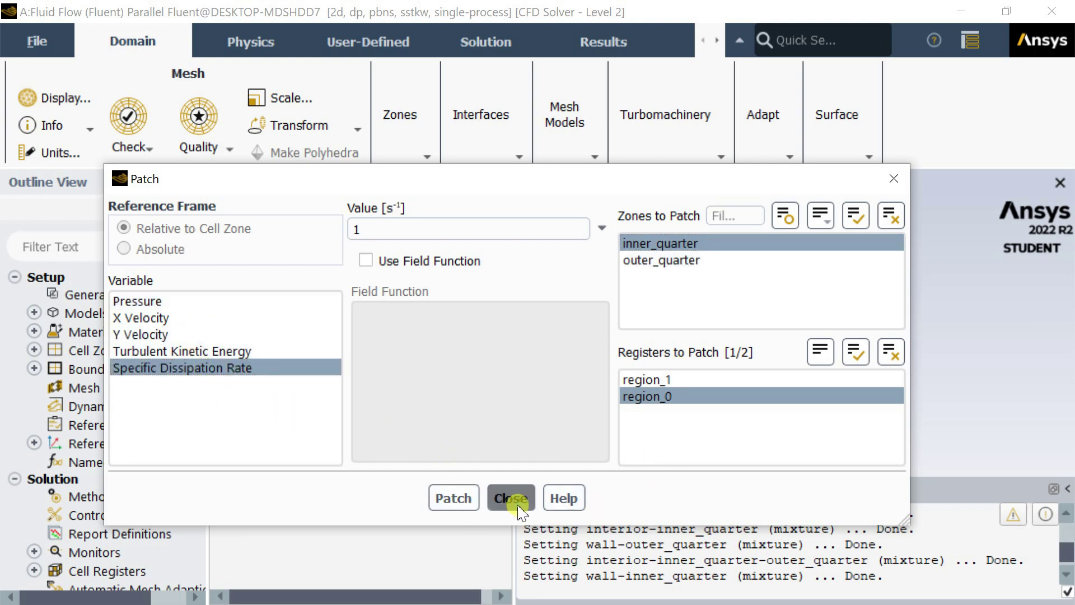